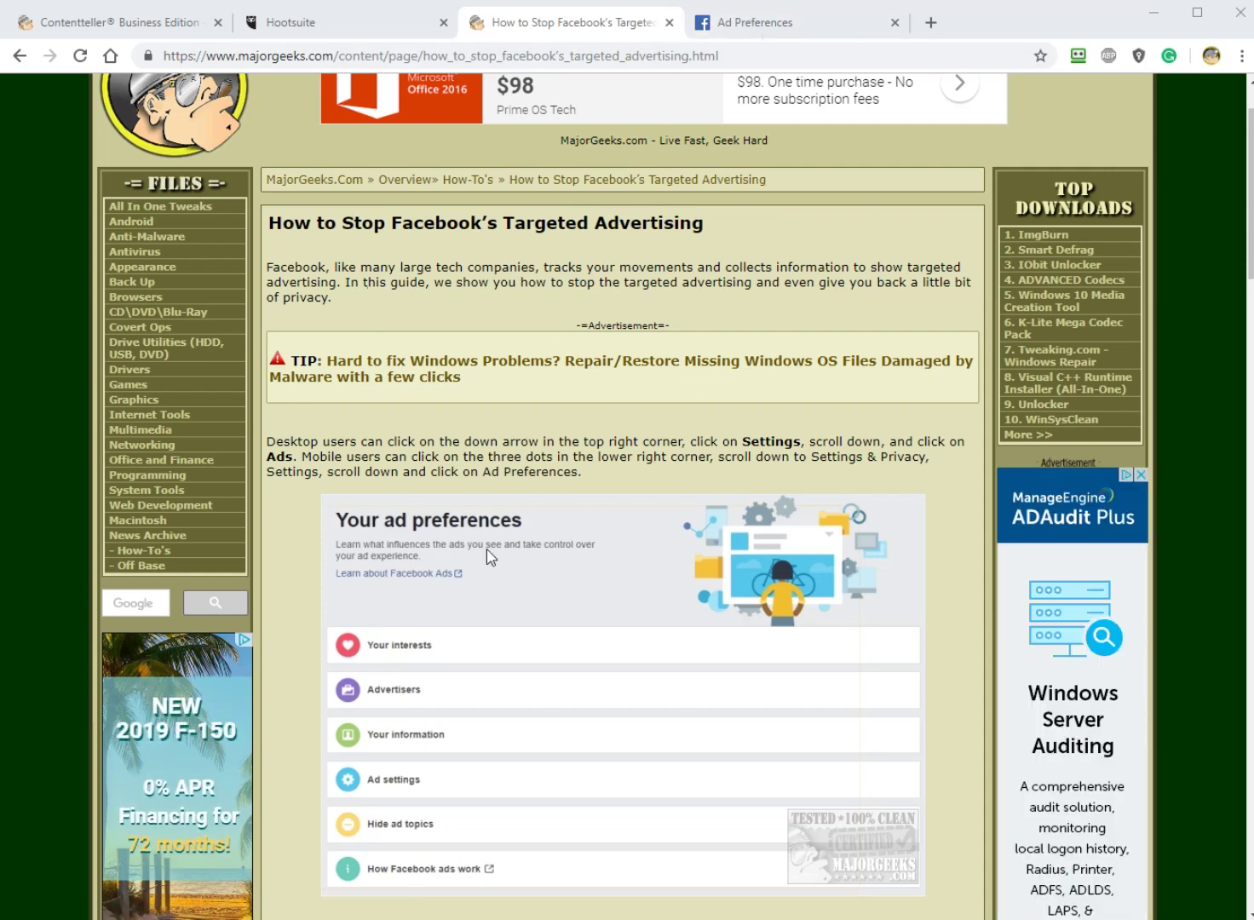
- Reach Your ad preferences through account Settings > Ads, and collapse the Ad settings section
scroll(557, 572, "down", 8)
scroll(552, 573, "up", 9)
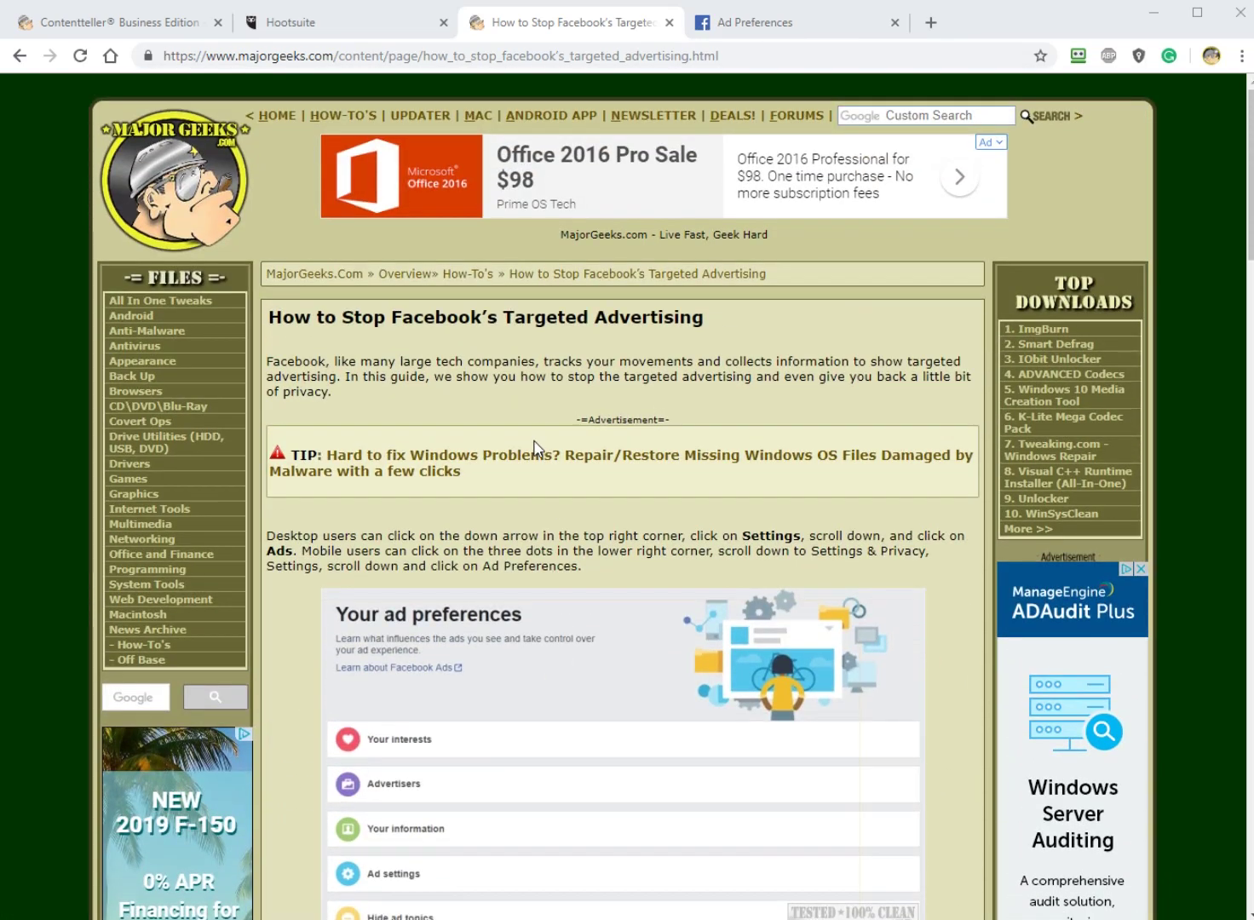
scroll(528, 383, "down", 13)
scroll(687, 679, "down", 1)
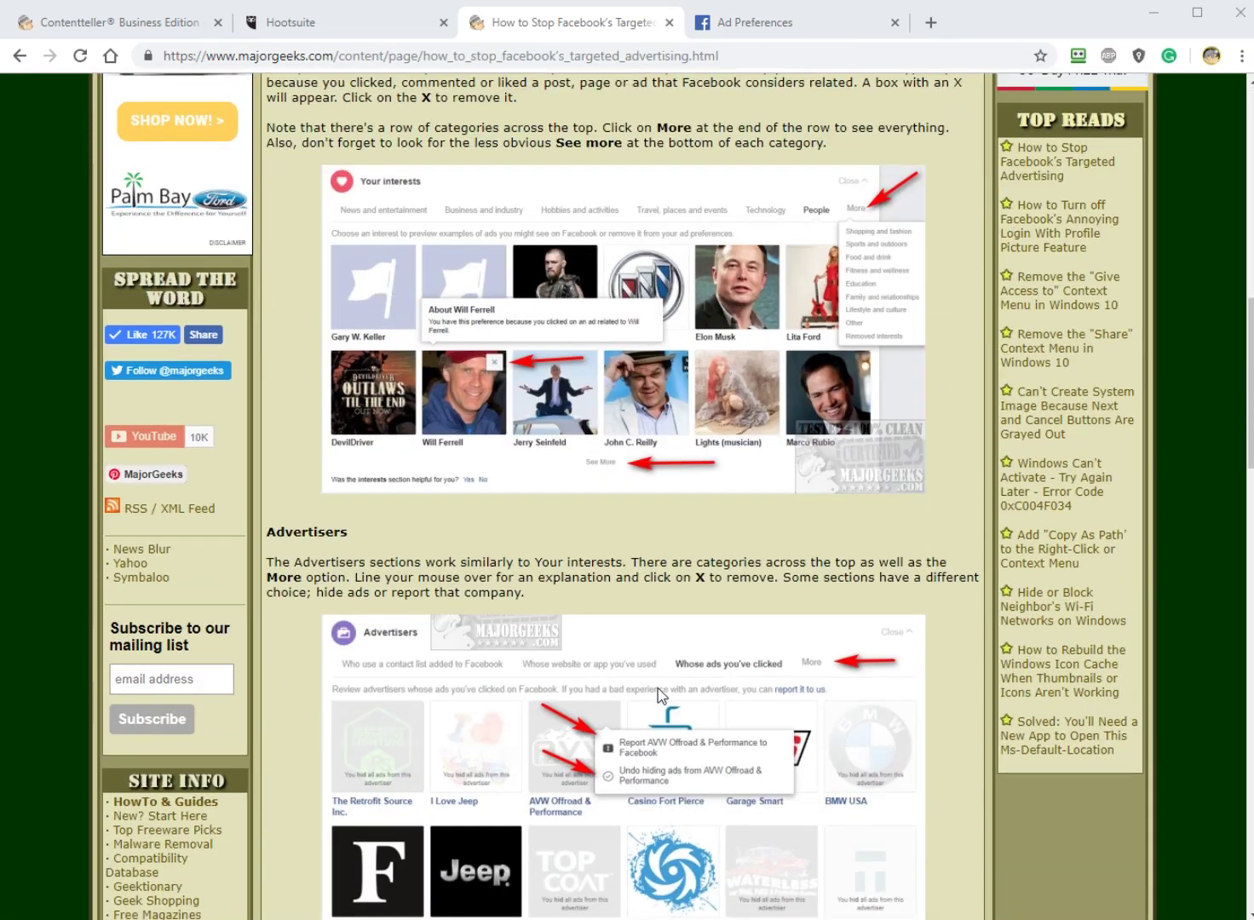
scroll(660, 685, "up", 14)
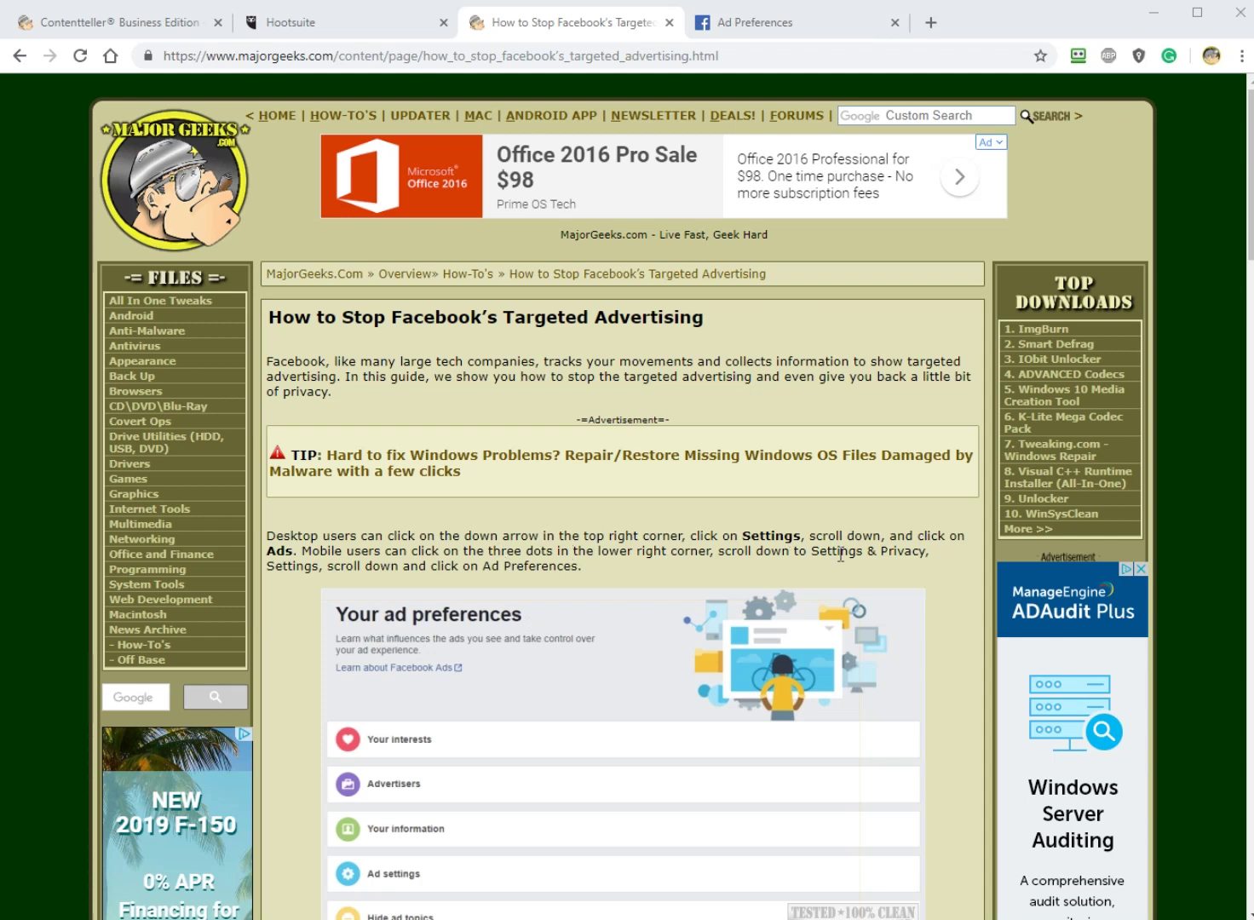
left_click(822, 25)
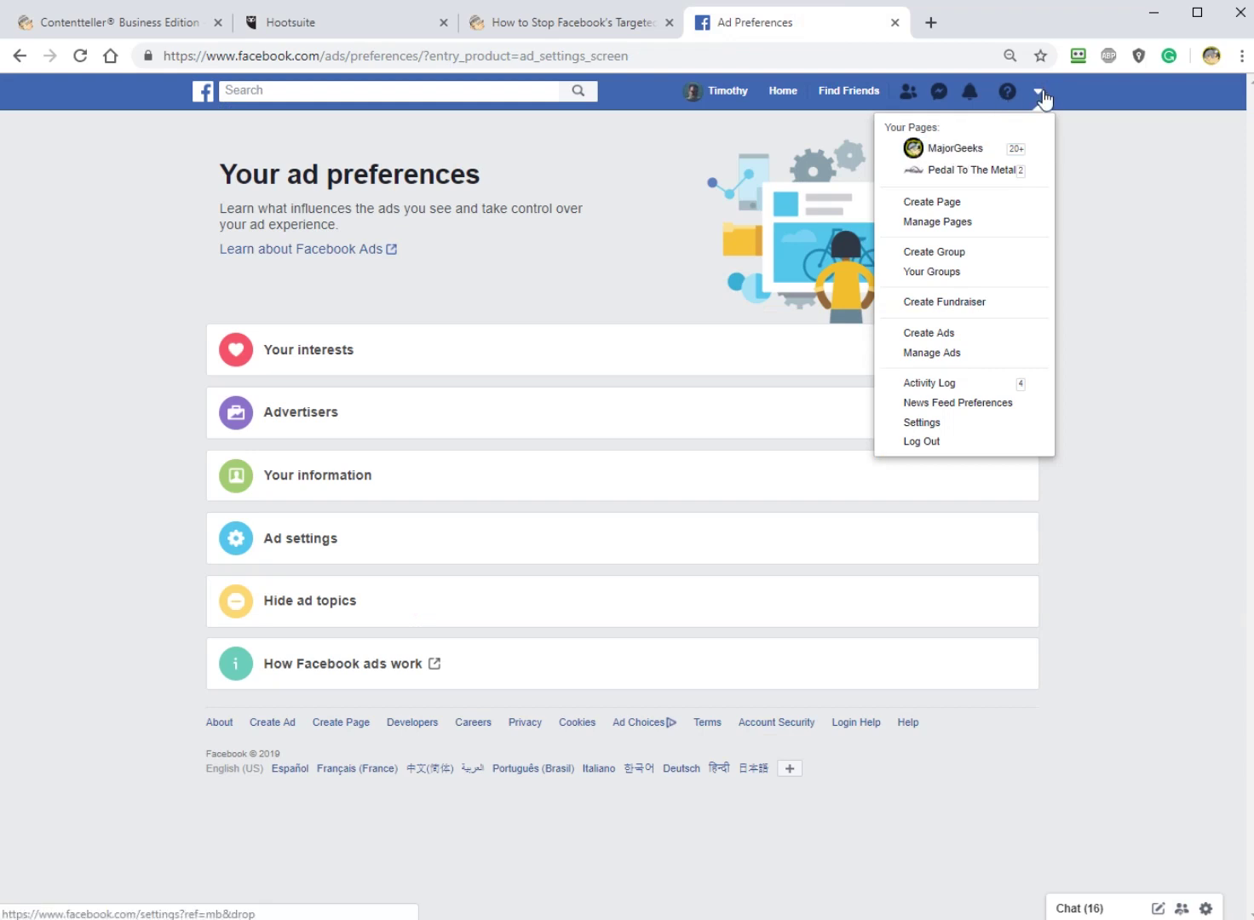
left_click(927, 426)
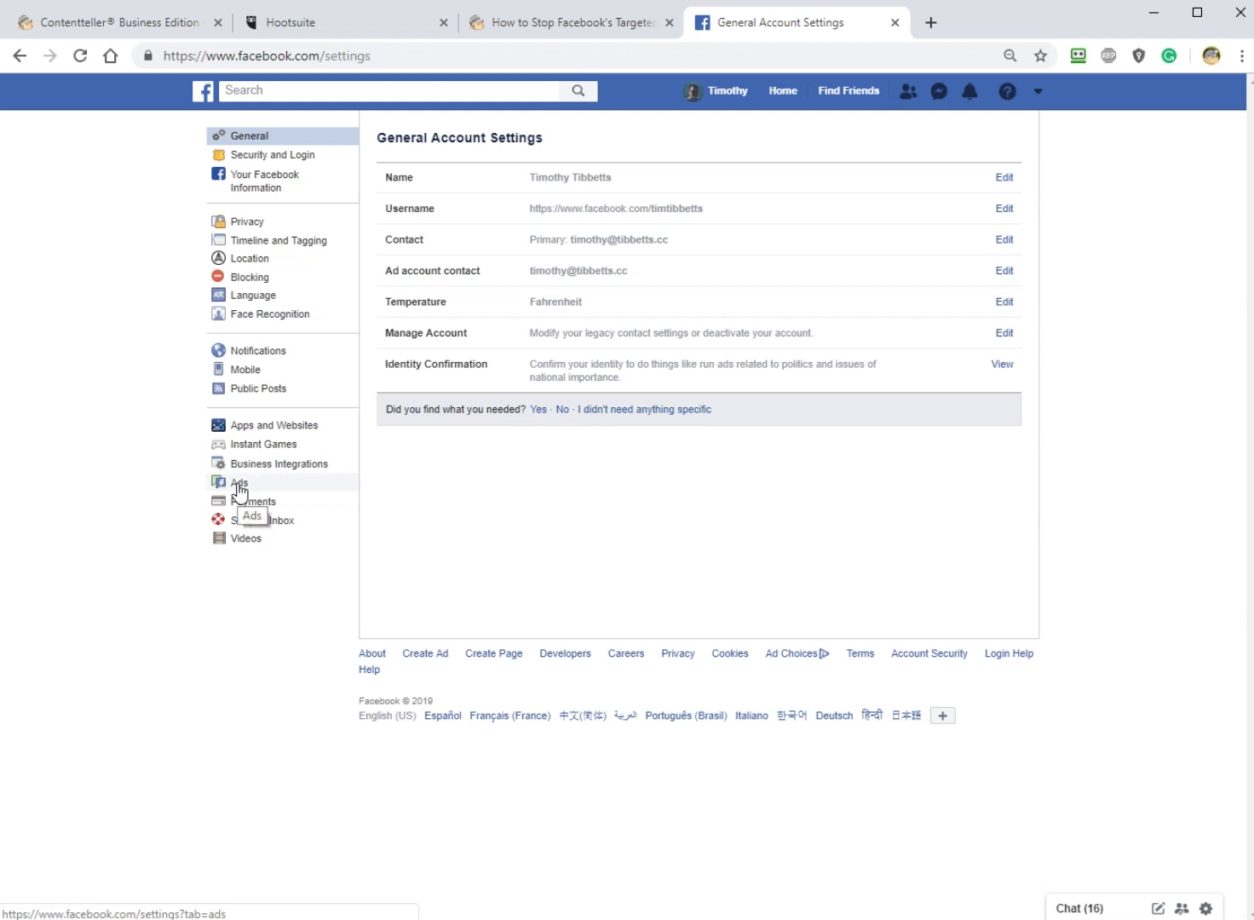
left_click(239, 483)
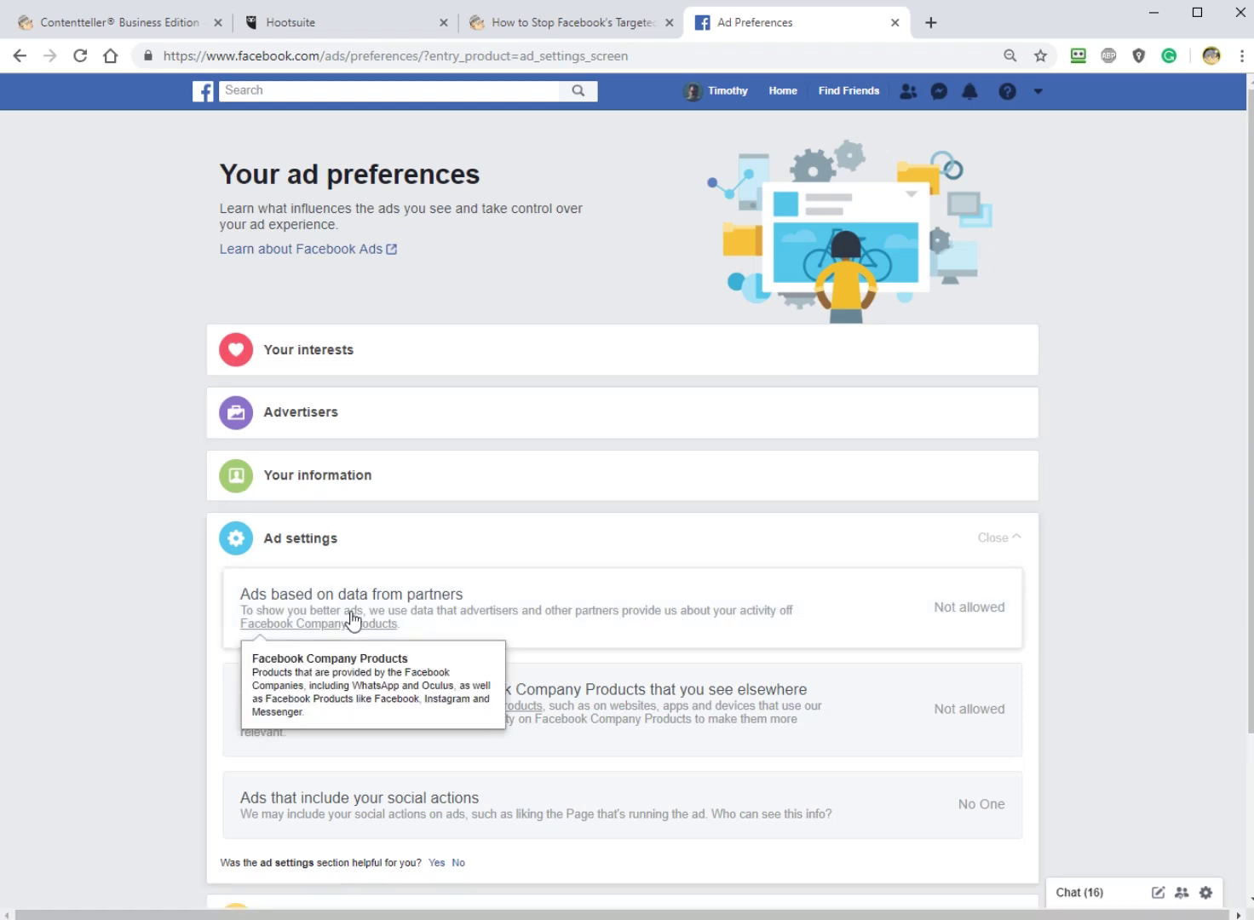
left_click(442, 553)
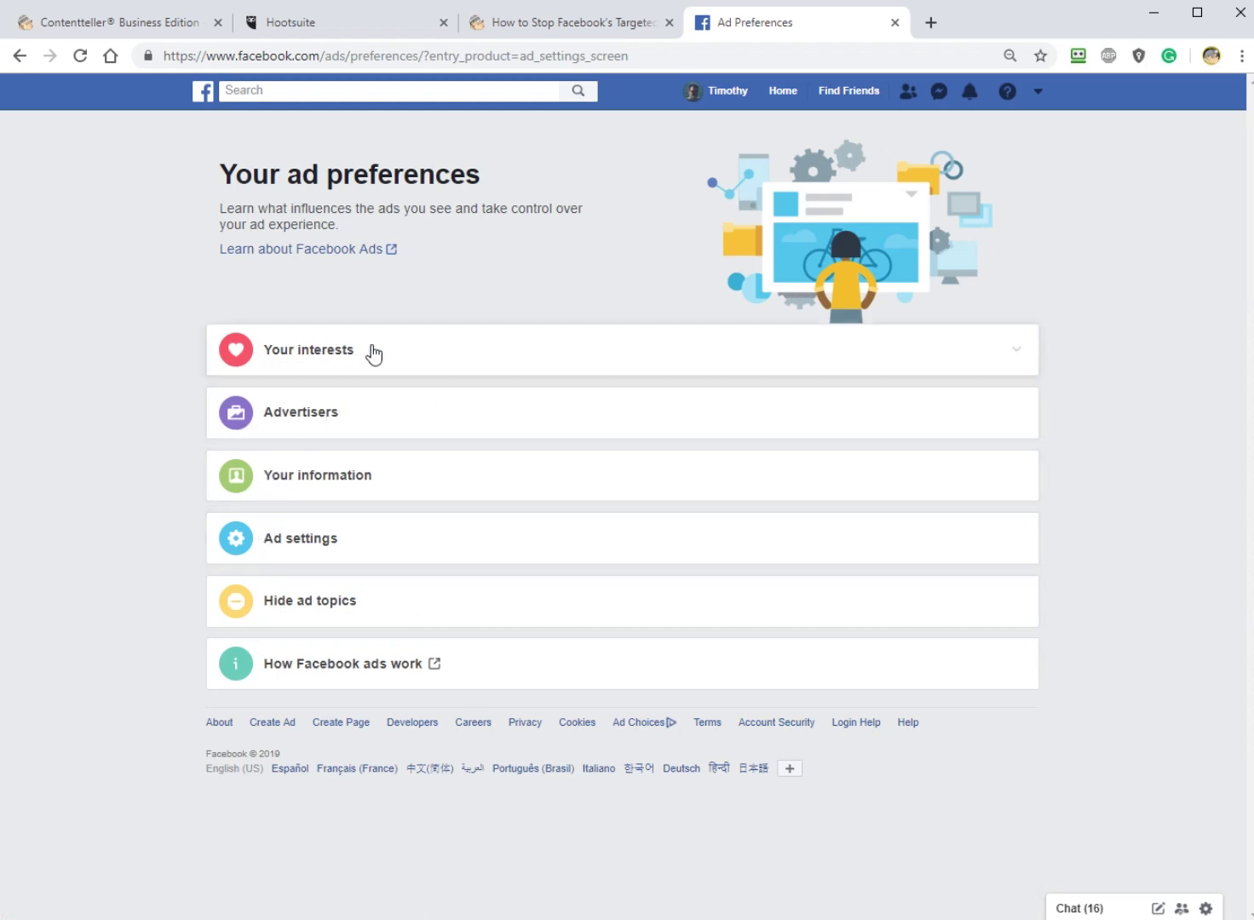
- Expand Your interests and browse its More categories and the full interest grid via See More
left_click(350, 358)
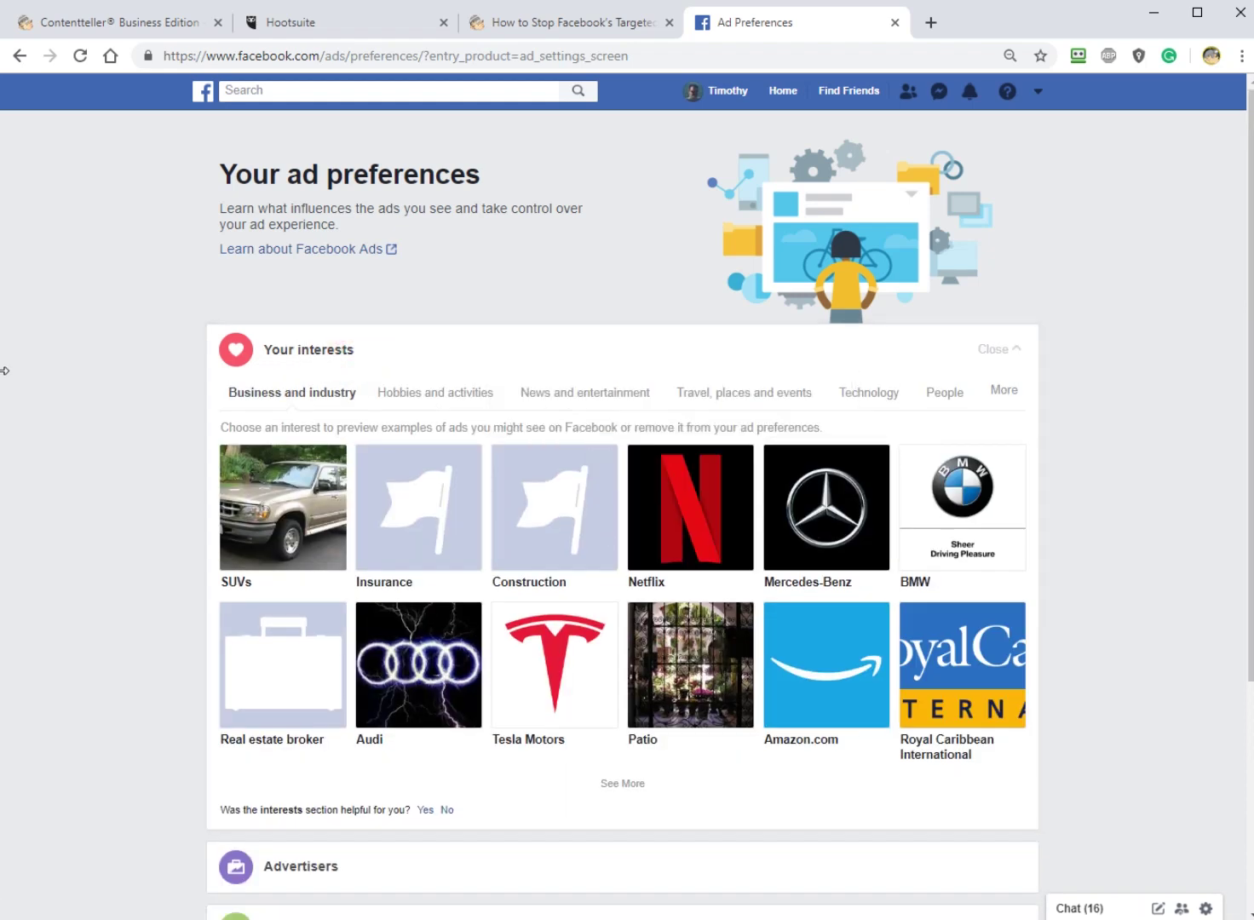
scroll(129, 374, "down", 1)
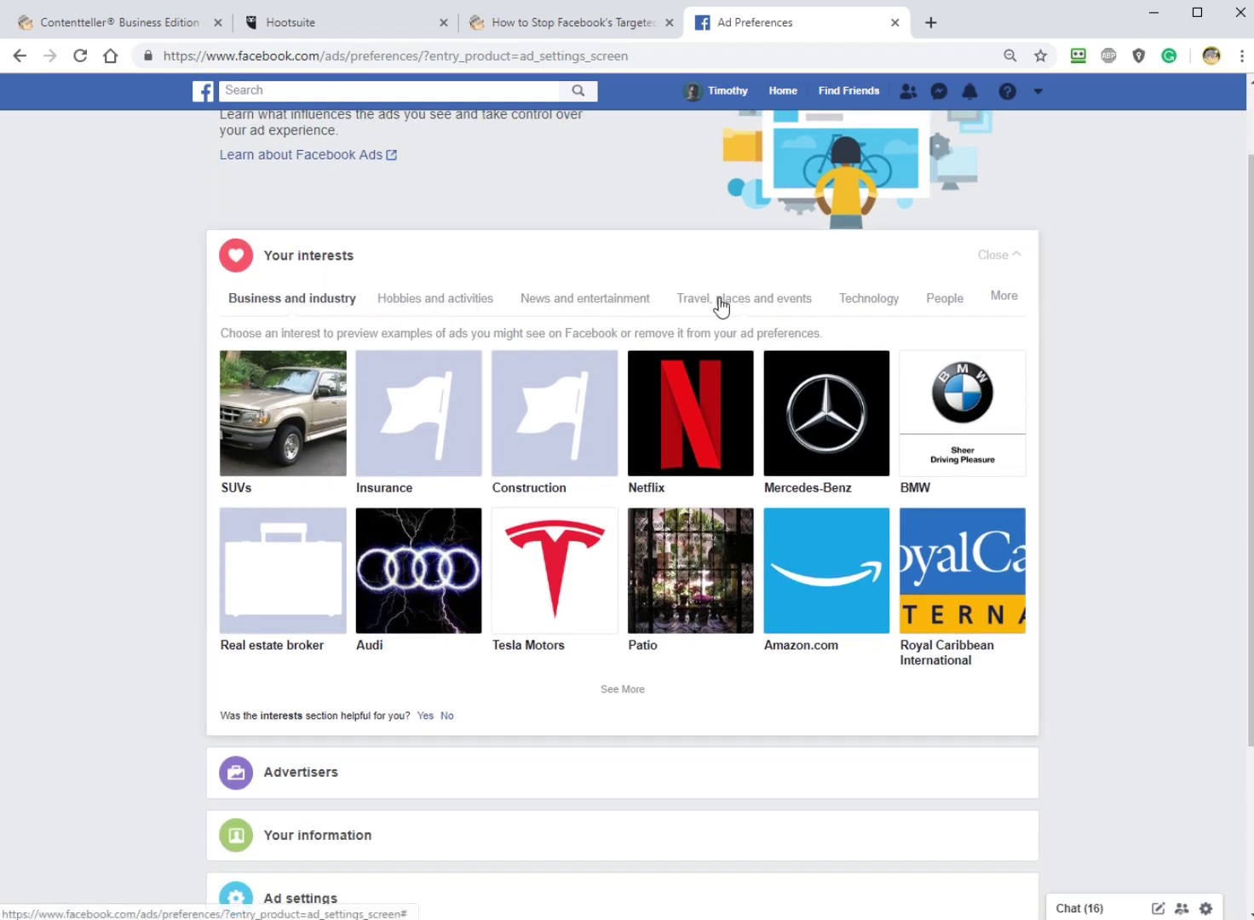
left_click(1013, 298)
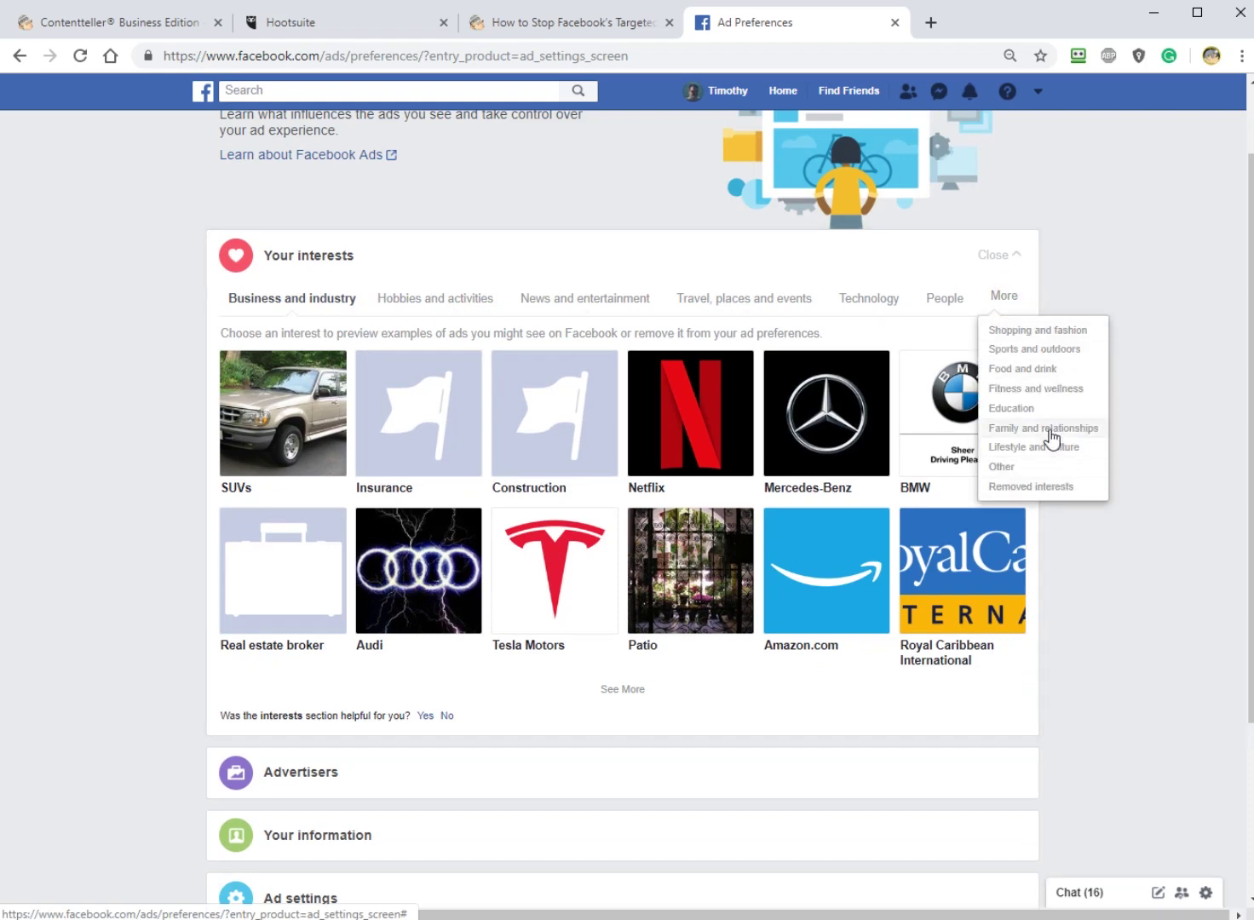
left_click(48, 467)
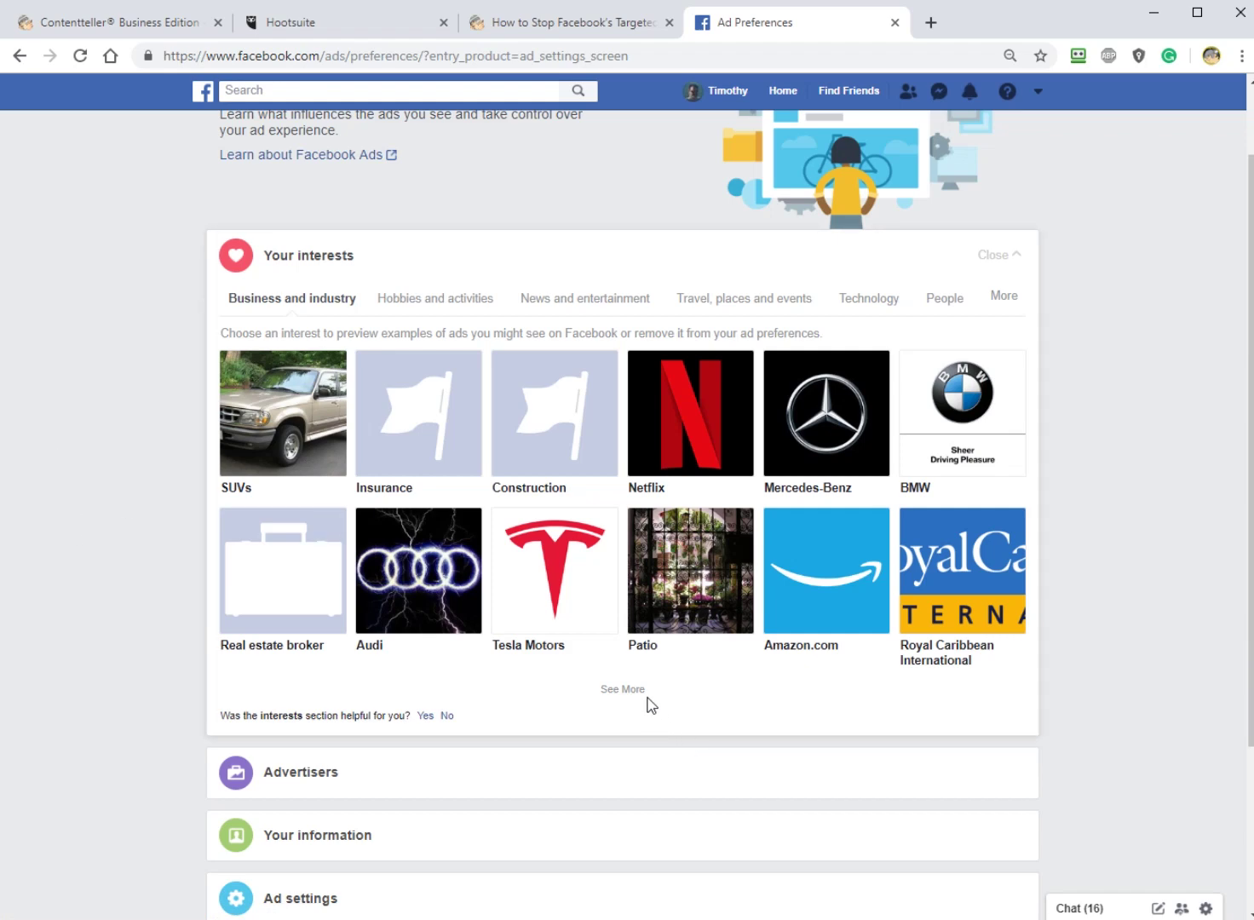
left_click(637, 689)
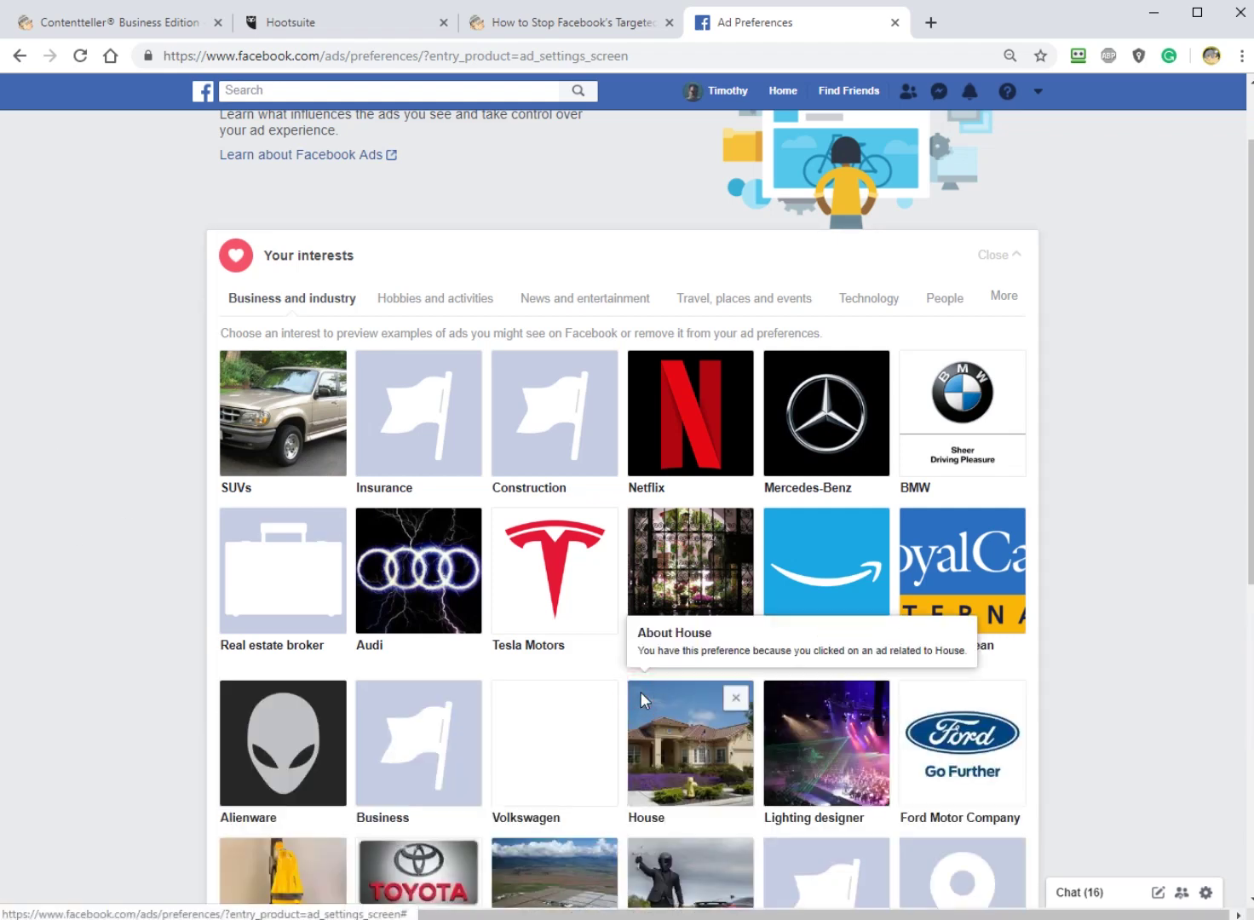
scroll(640, 692, "down", 6)
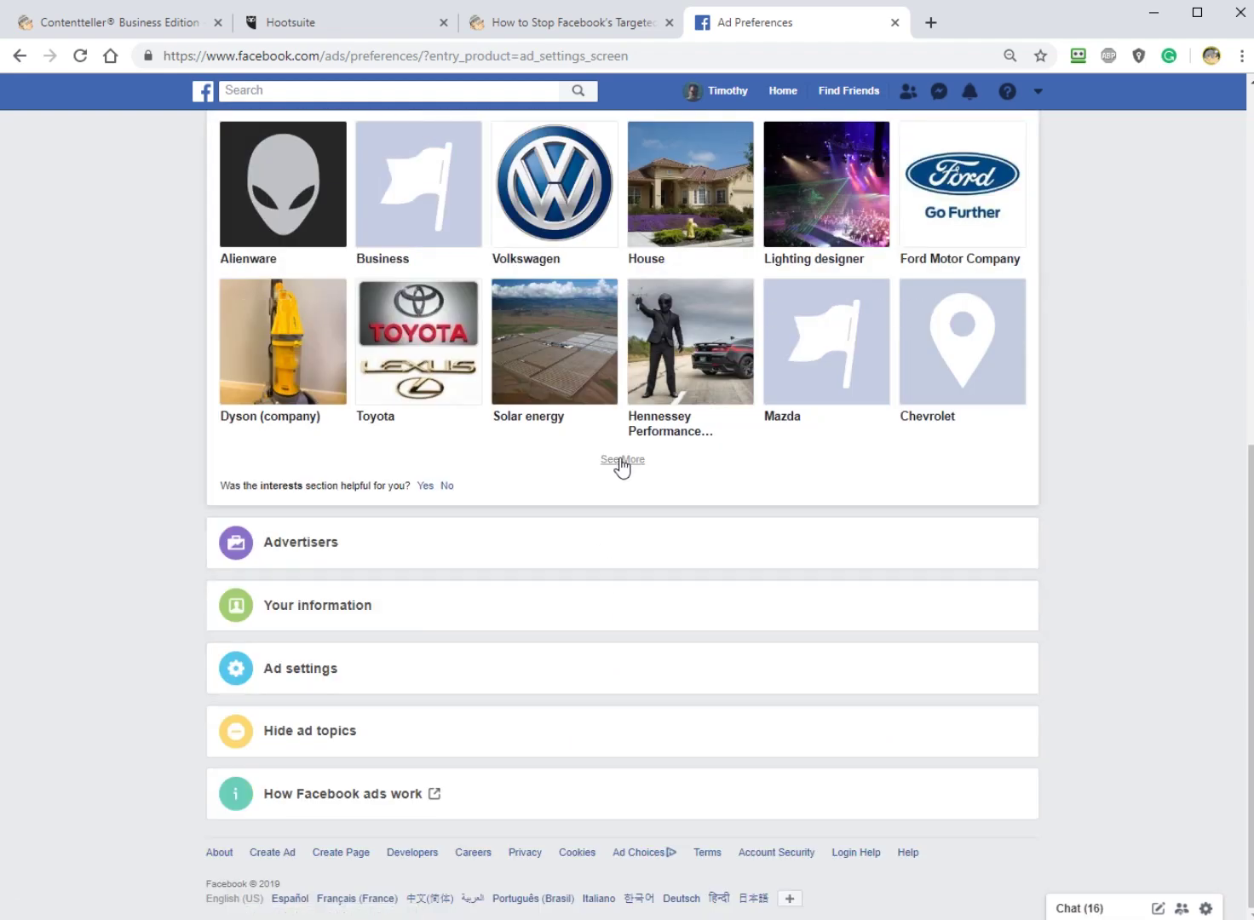
scroll(633, 466, "up", 8)
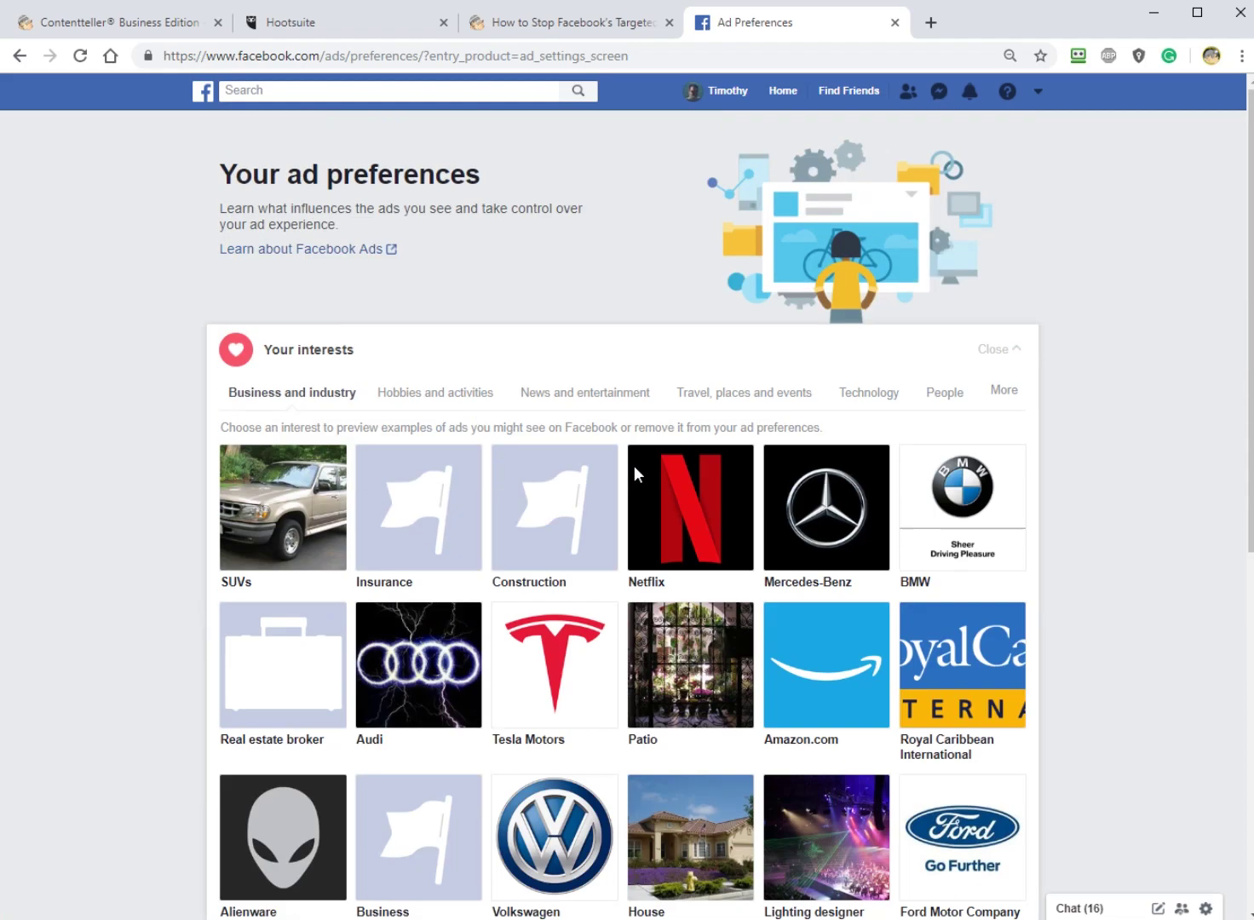
left_click(700, 366)
left_click(700, 366)
- Remove BMW from the ad interests, restore it, and collapse Your interests
mouse_move(528, 540)
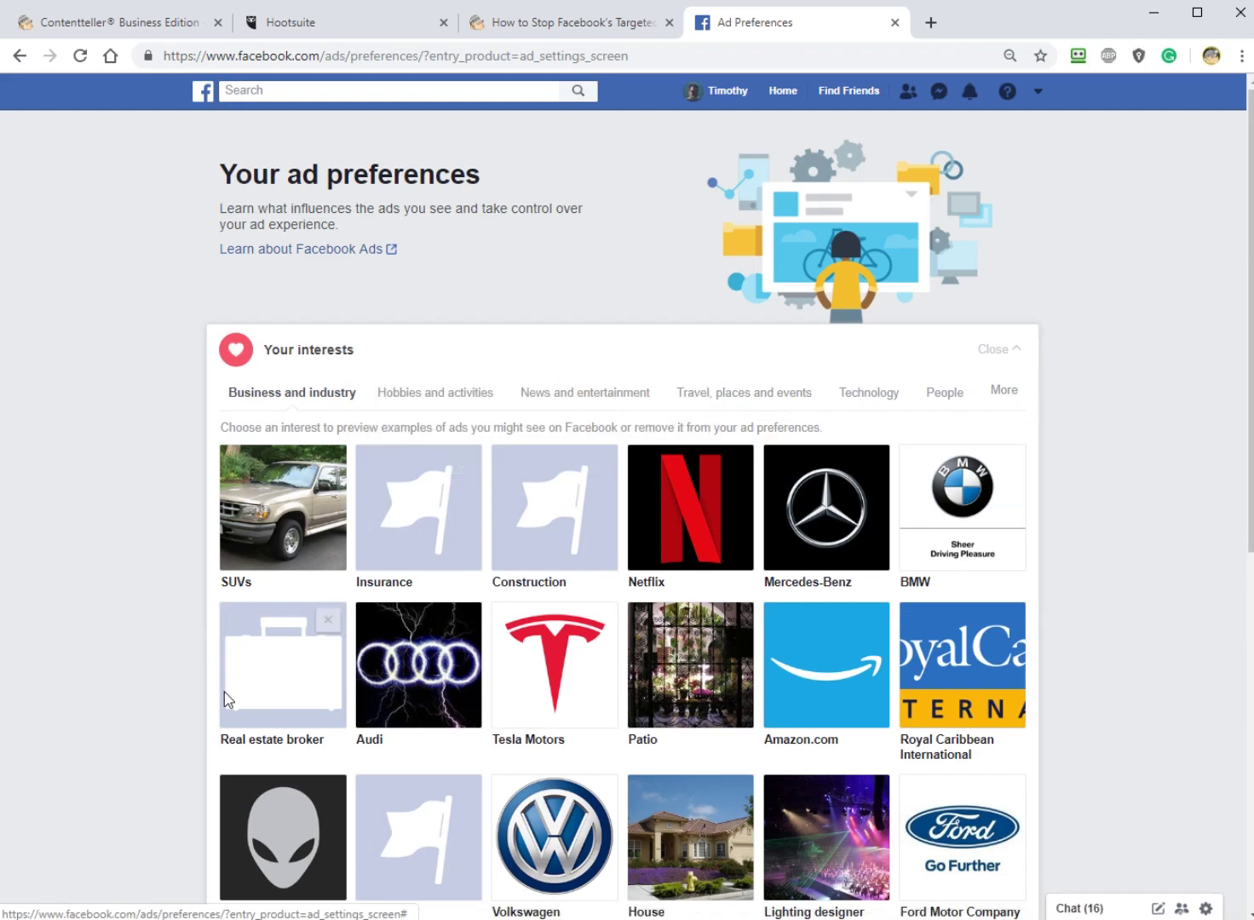
scroll(426, 588, "down", 3)
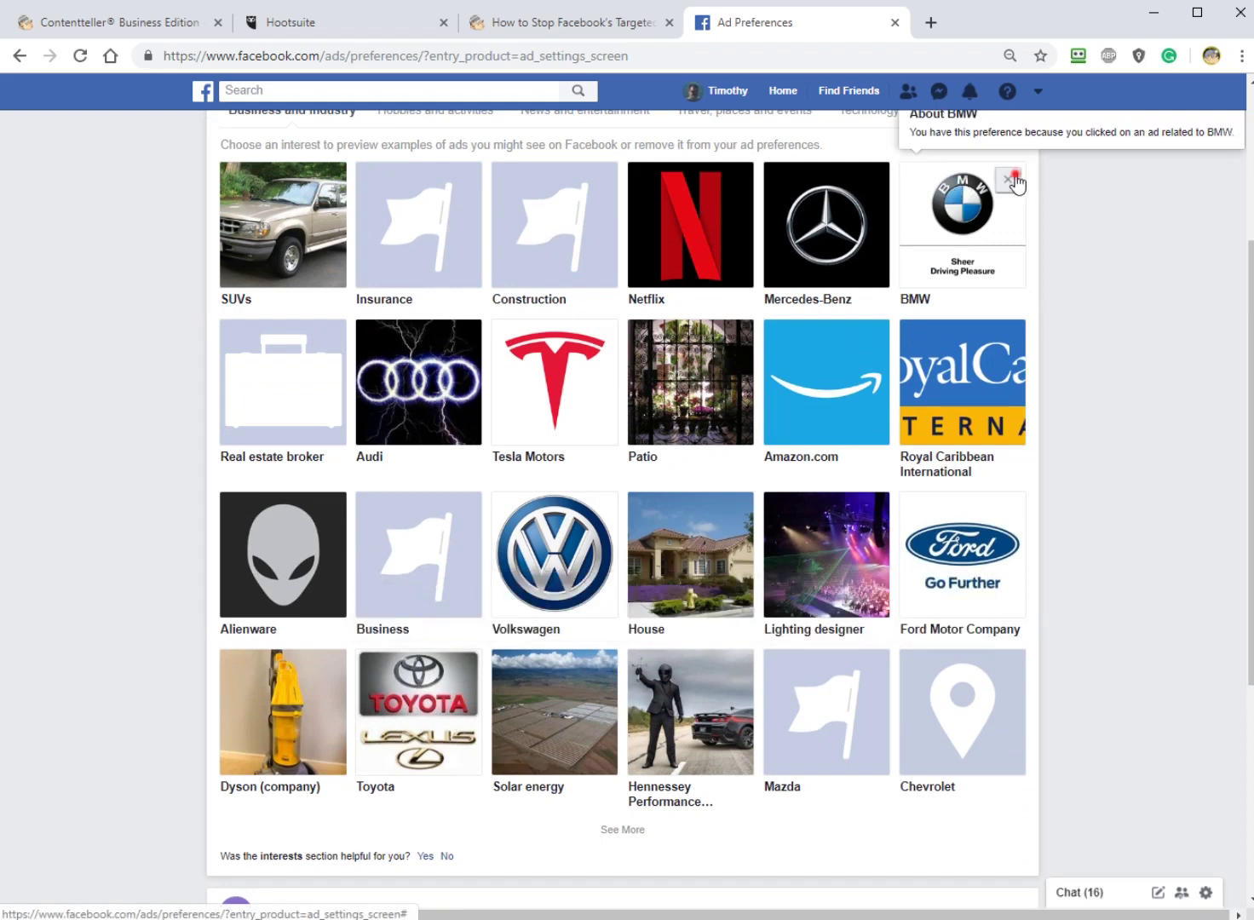
left_click(1011, 179)
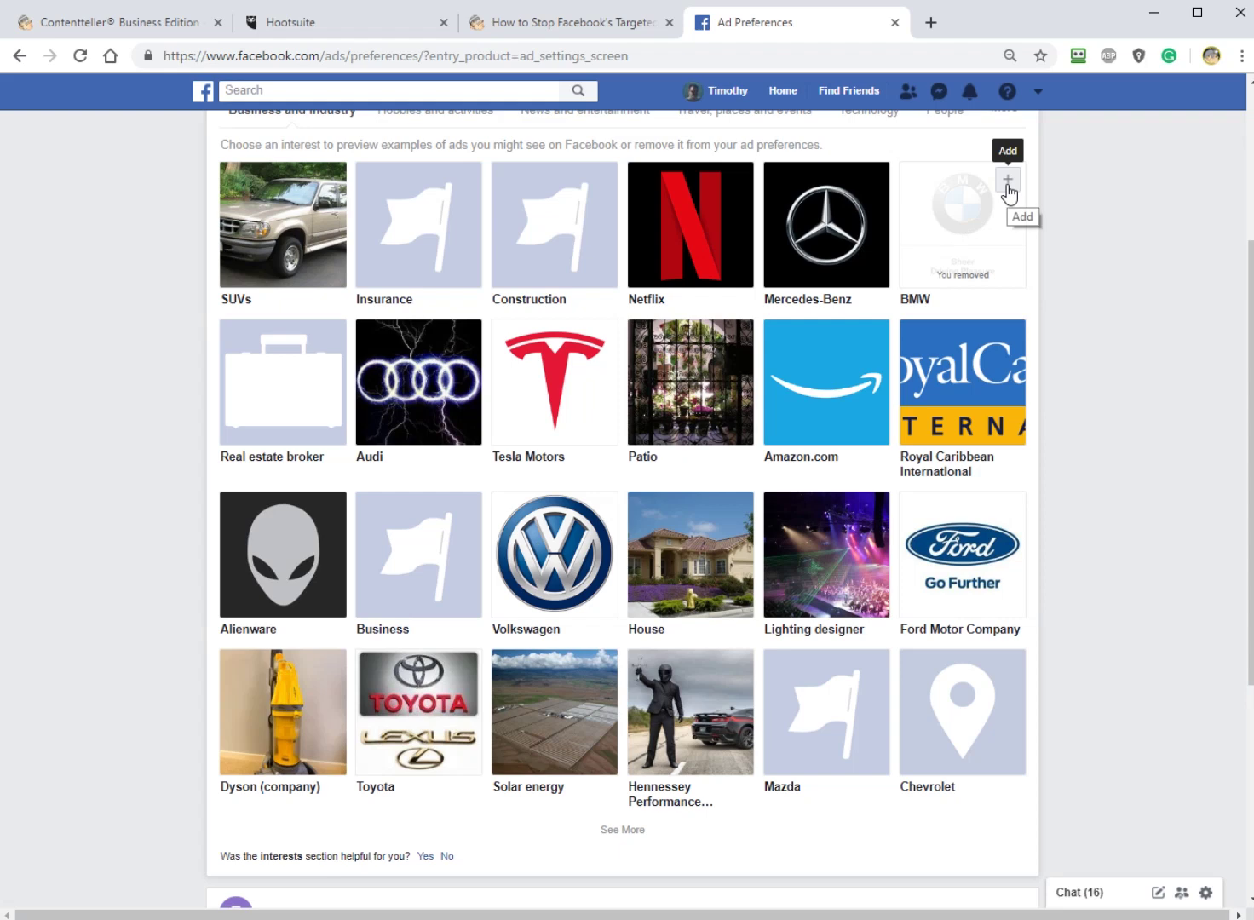
left_click(1007, 179)
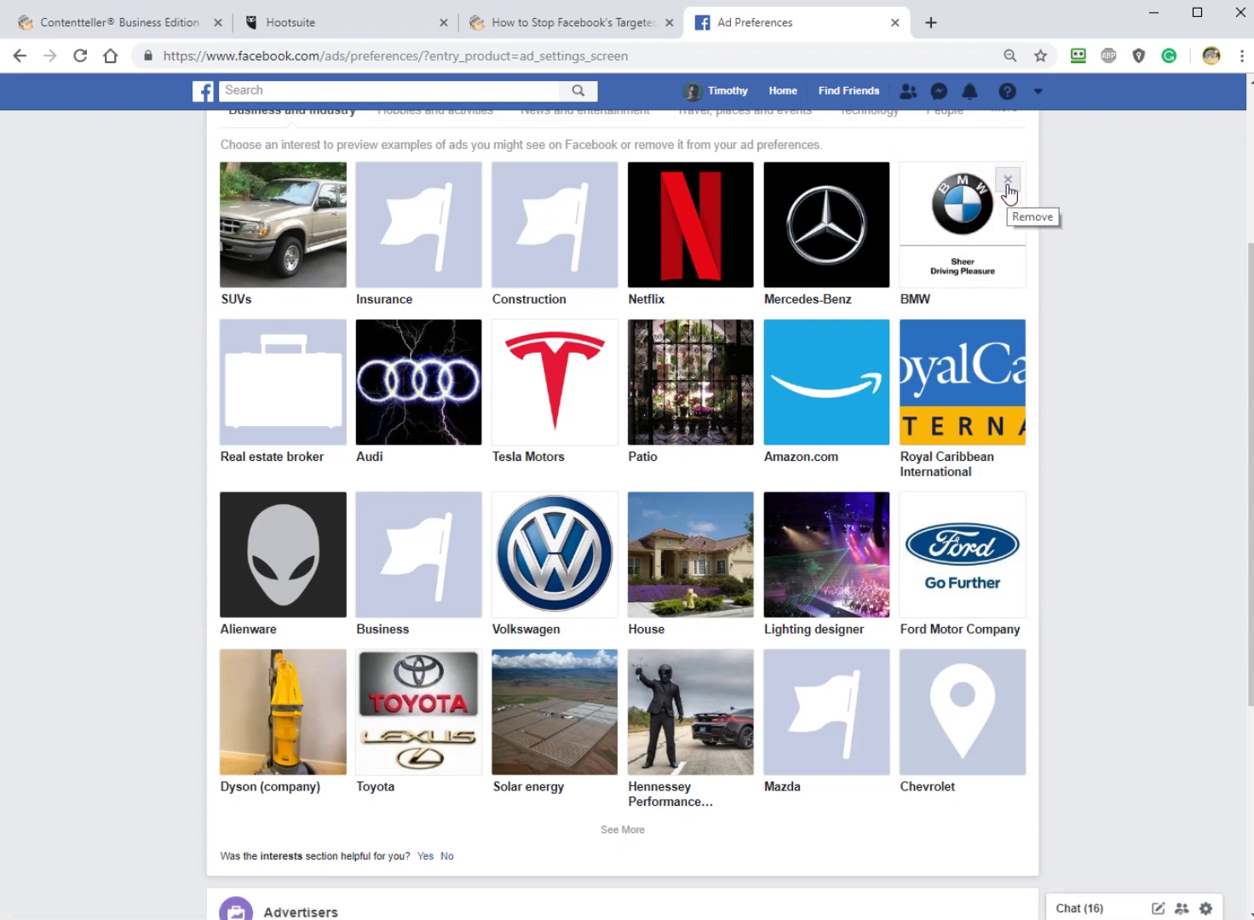
scroll(1016, 198, "up", 2)
left_click(609, 251)
- Expand Advertisers and browse its categories, including advertisers whose website or app you've used
left_click(355, 421)
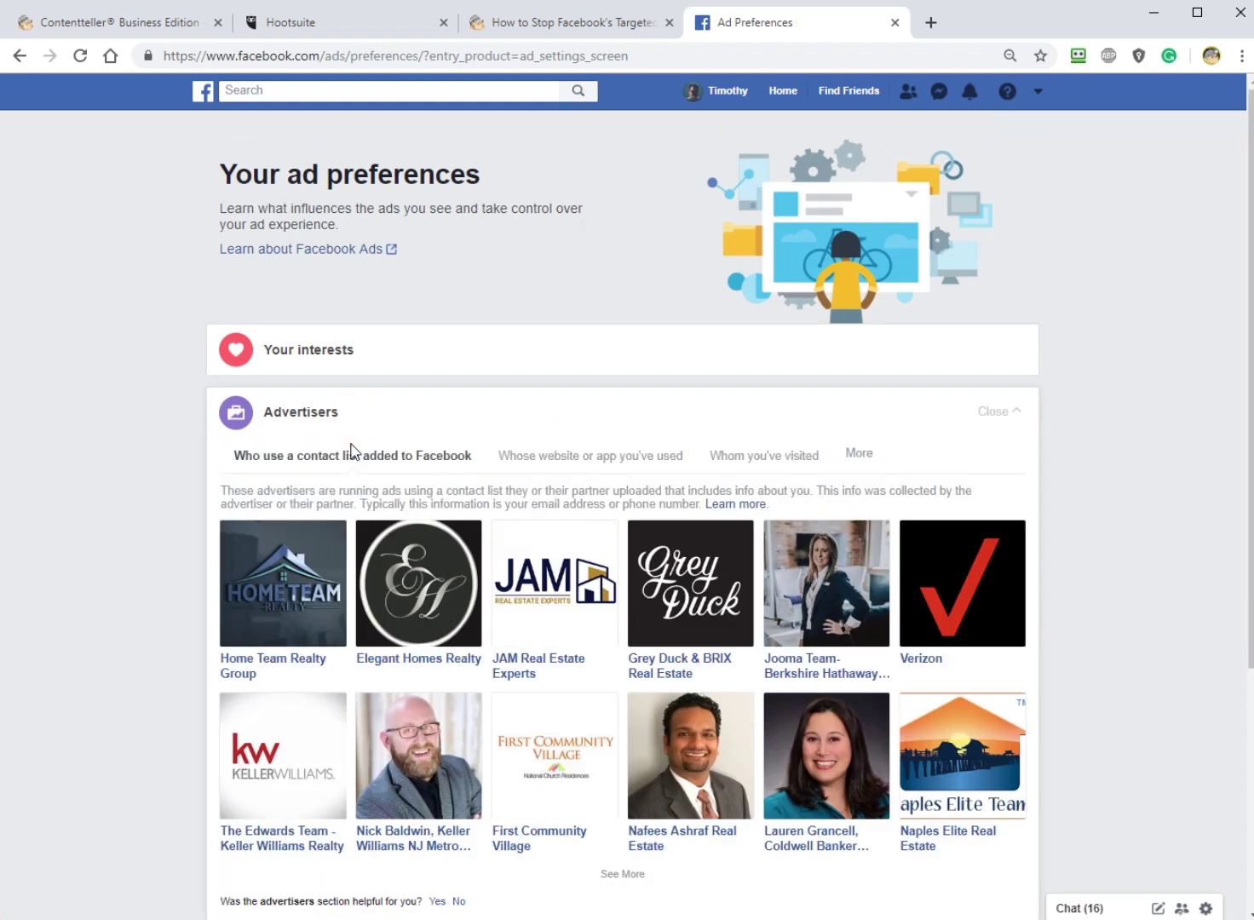
scroll(433, 423, "down", 1)
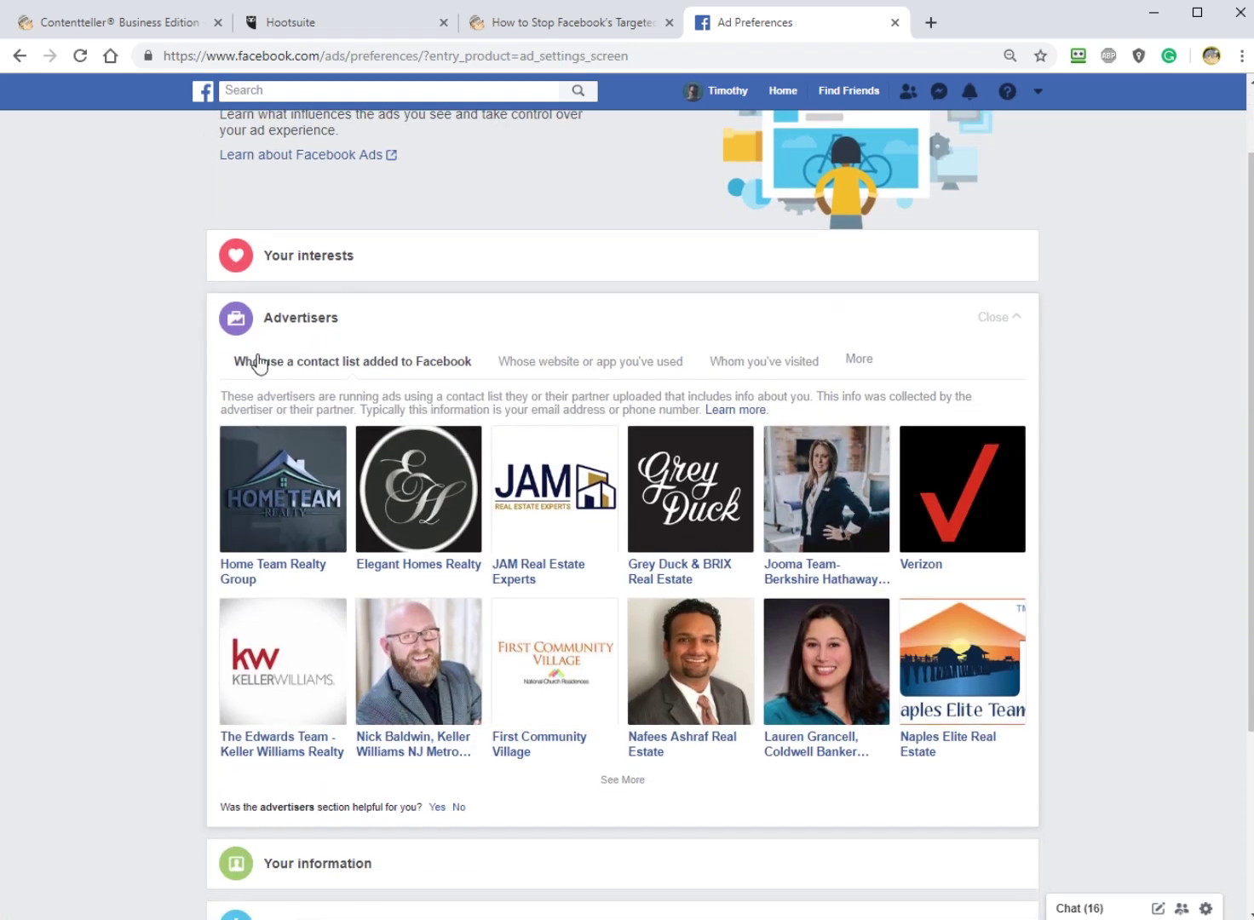
left_click(863, 362)
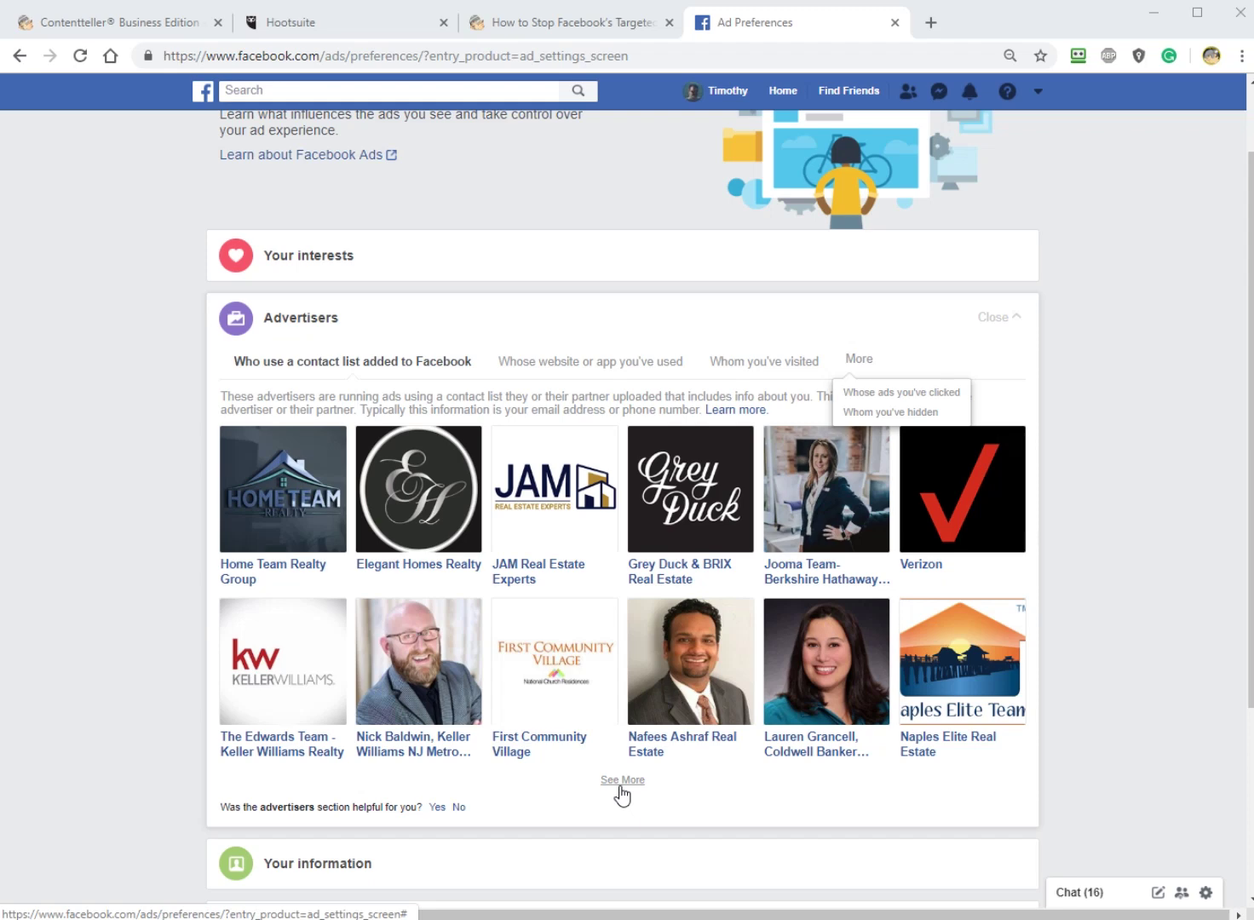
left_click(465, 443)
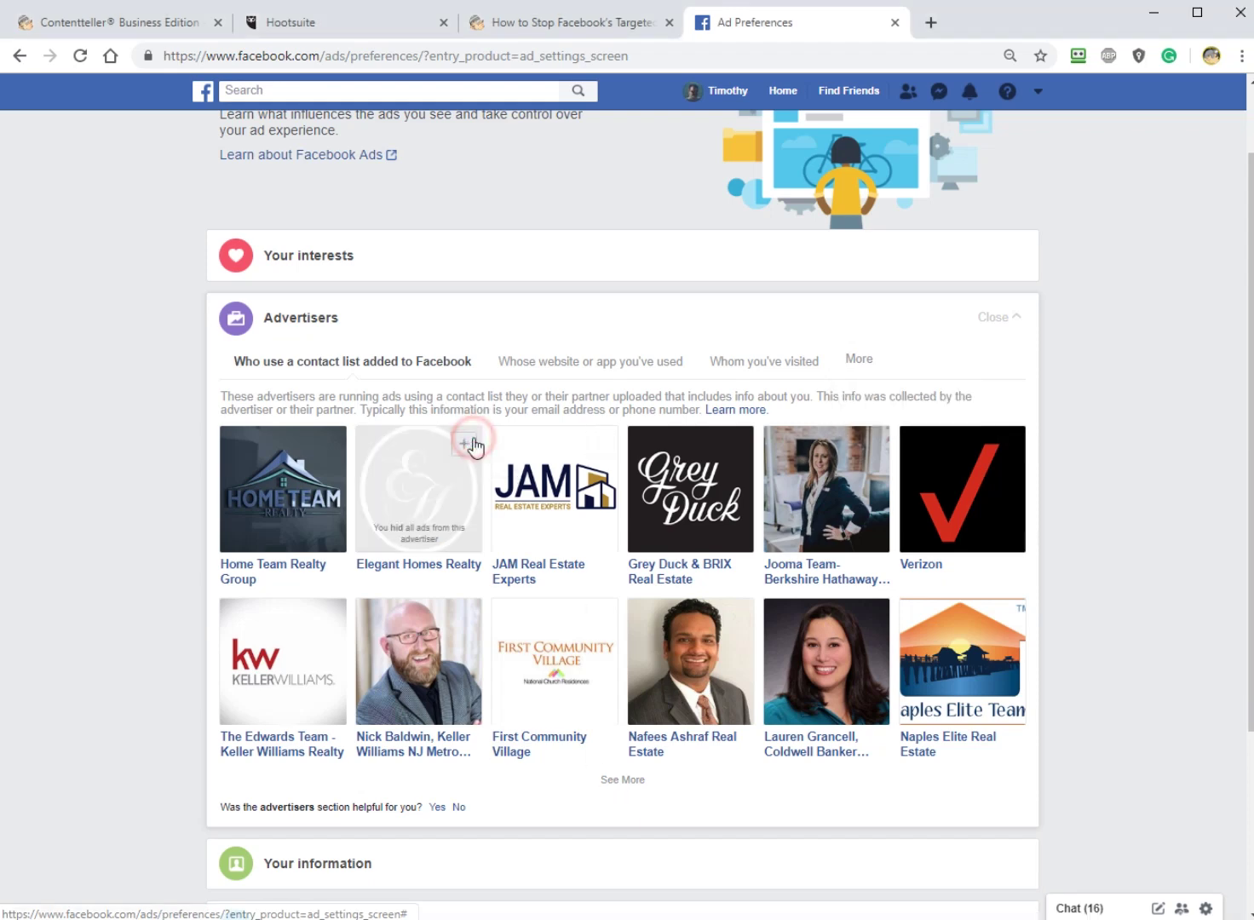
left_click(663, 361)
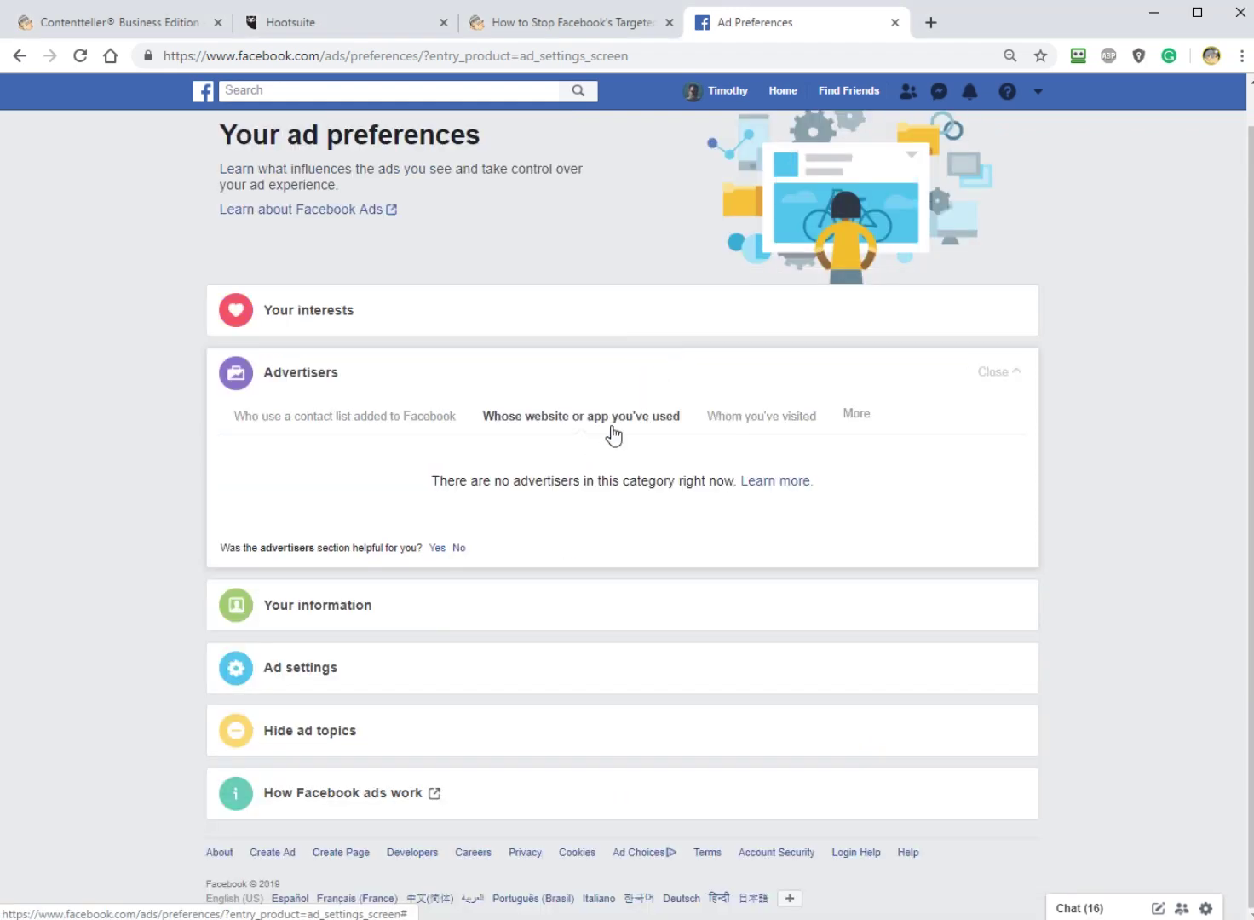
- Under Whose ads you've clicked, hide all ads from Garage Smart
left_click(788, 414)
left_click(842, 417)
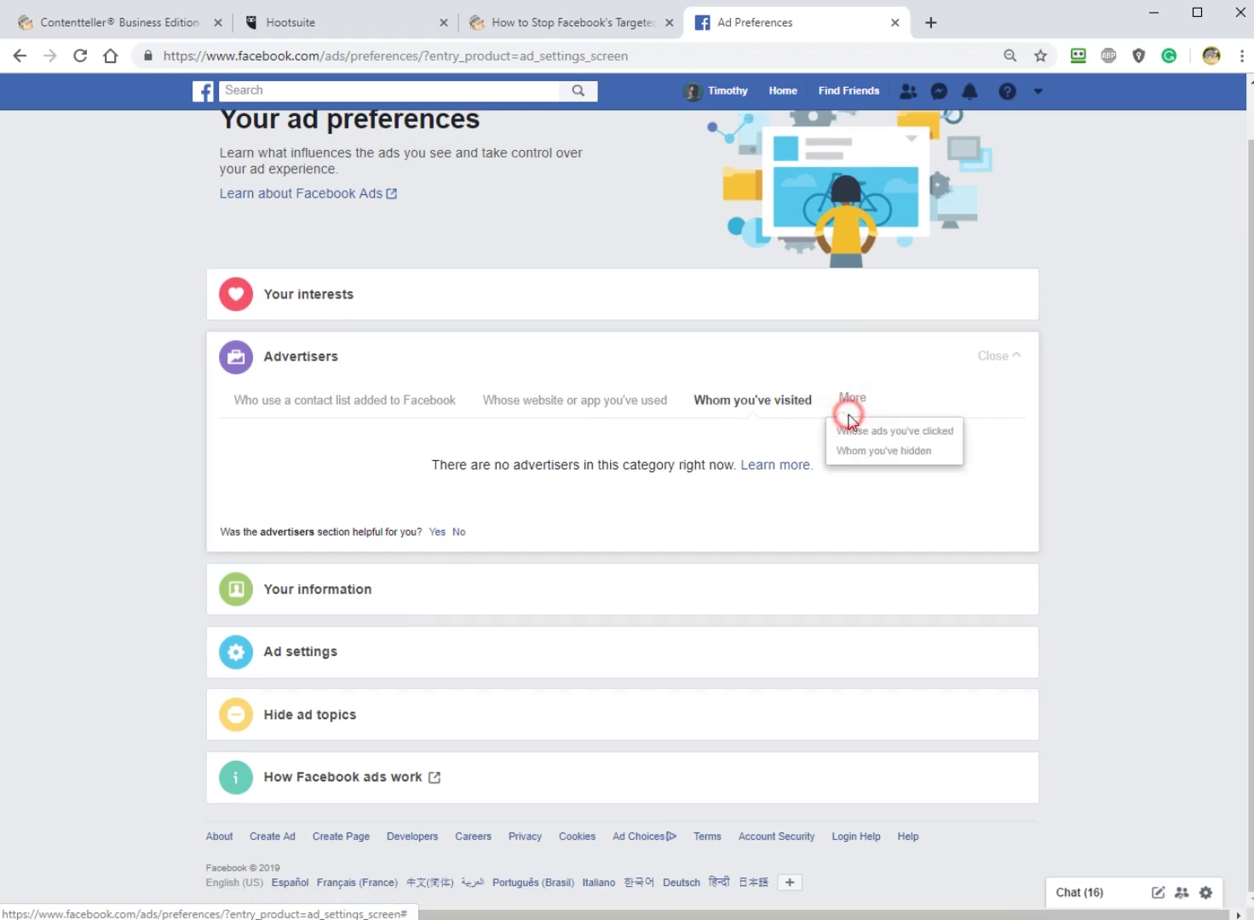
left_click(873, 432)
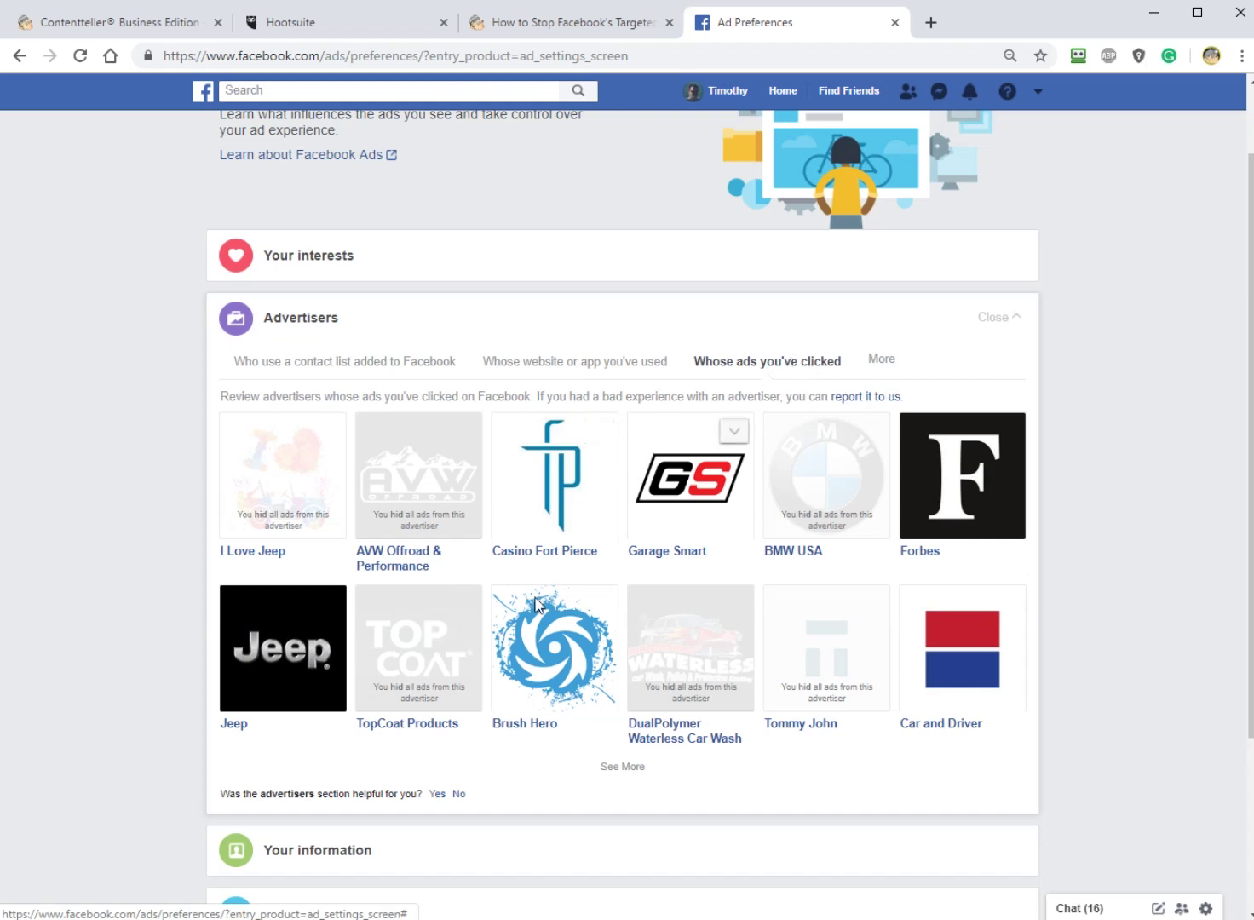
mouse_move(717, 562)
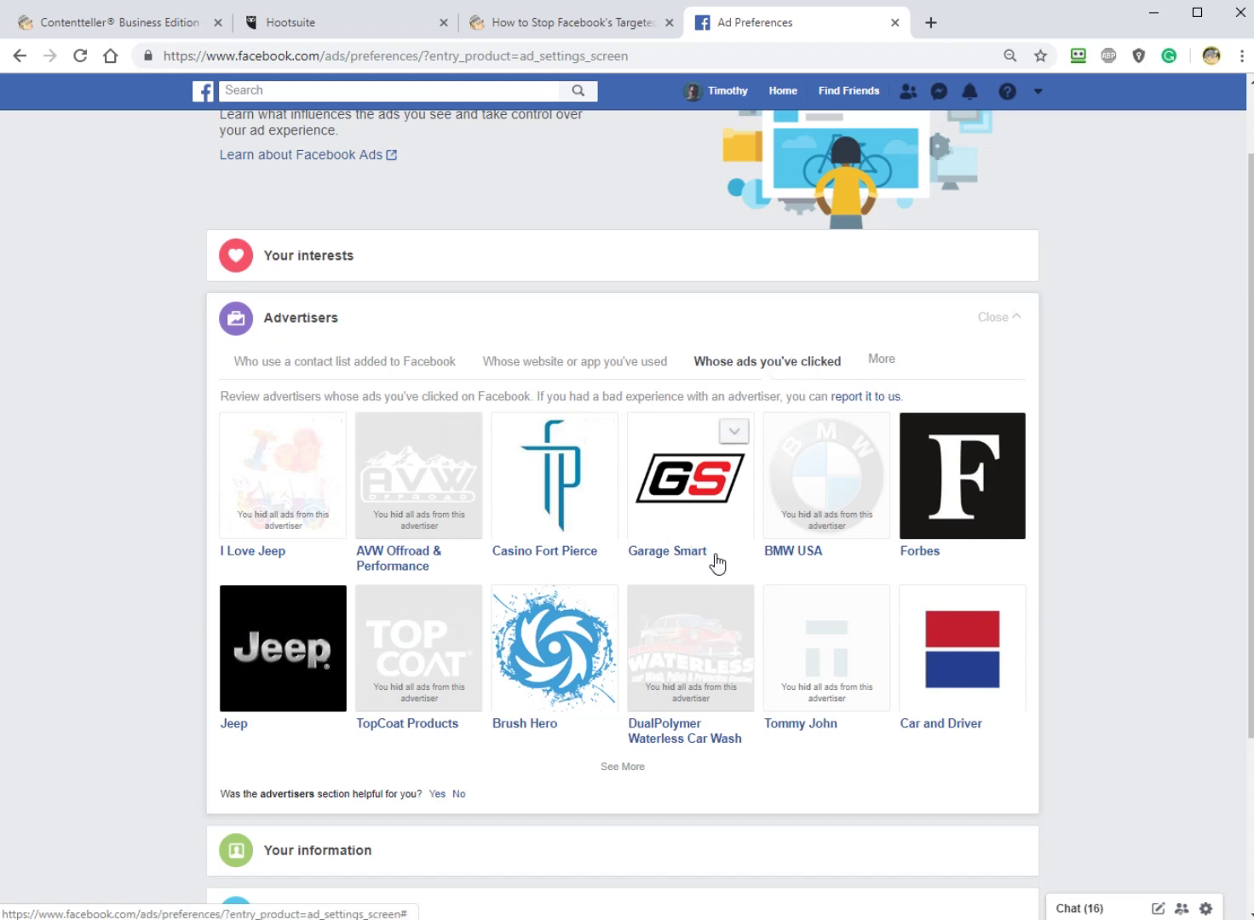
left_click(734, 433)
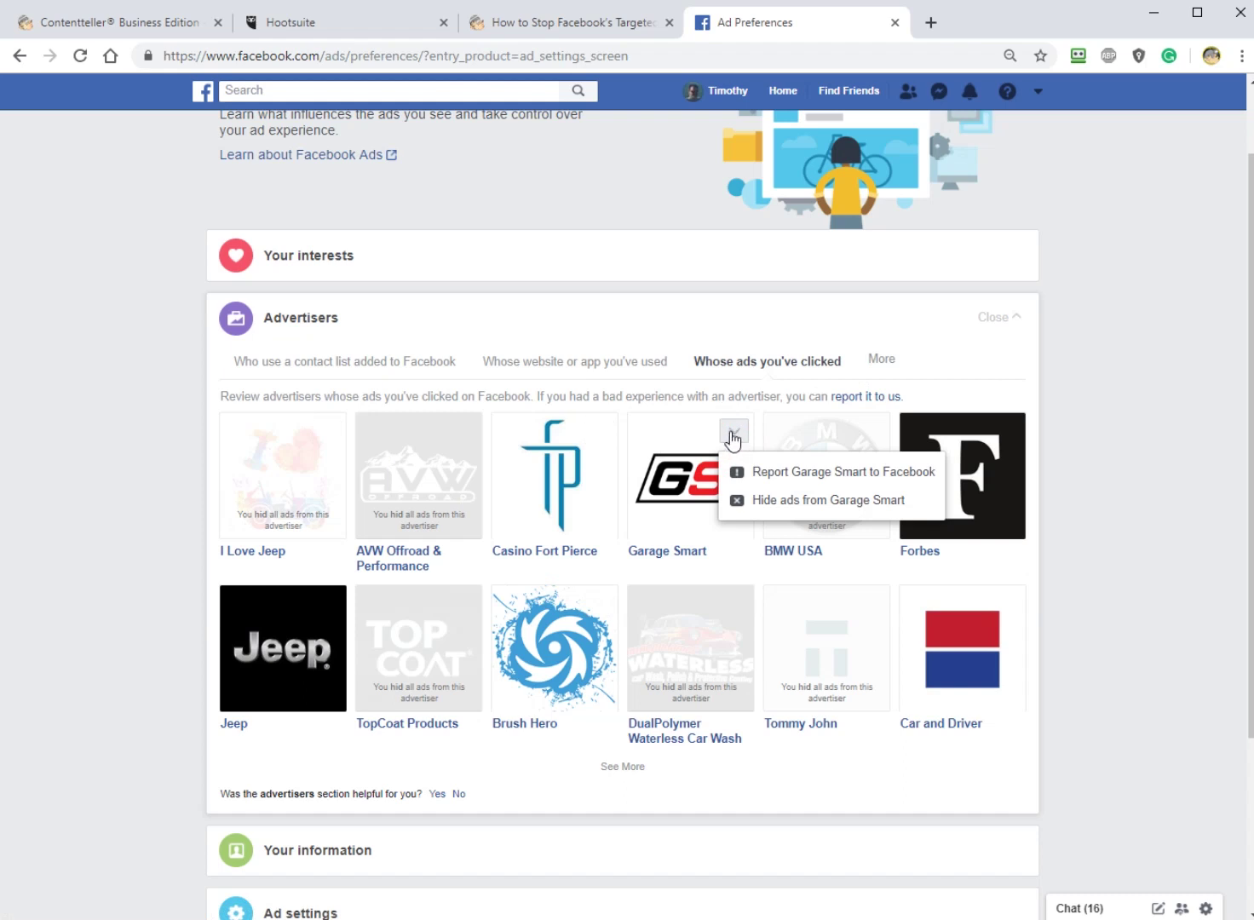
left_click(797, 504)
scroll(499, 461, "down", 1)
- Review Your categories and About you, leaving Relationship status, Employer, Job title and Education off
left_click(494, 223)
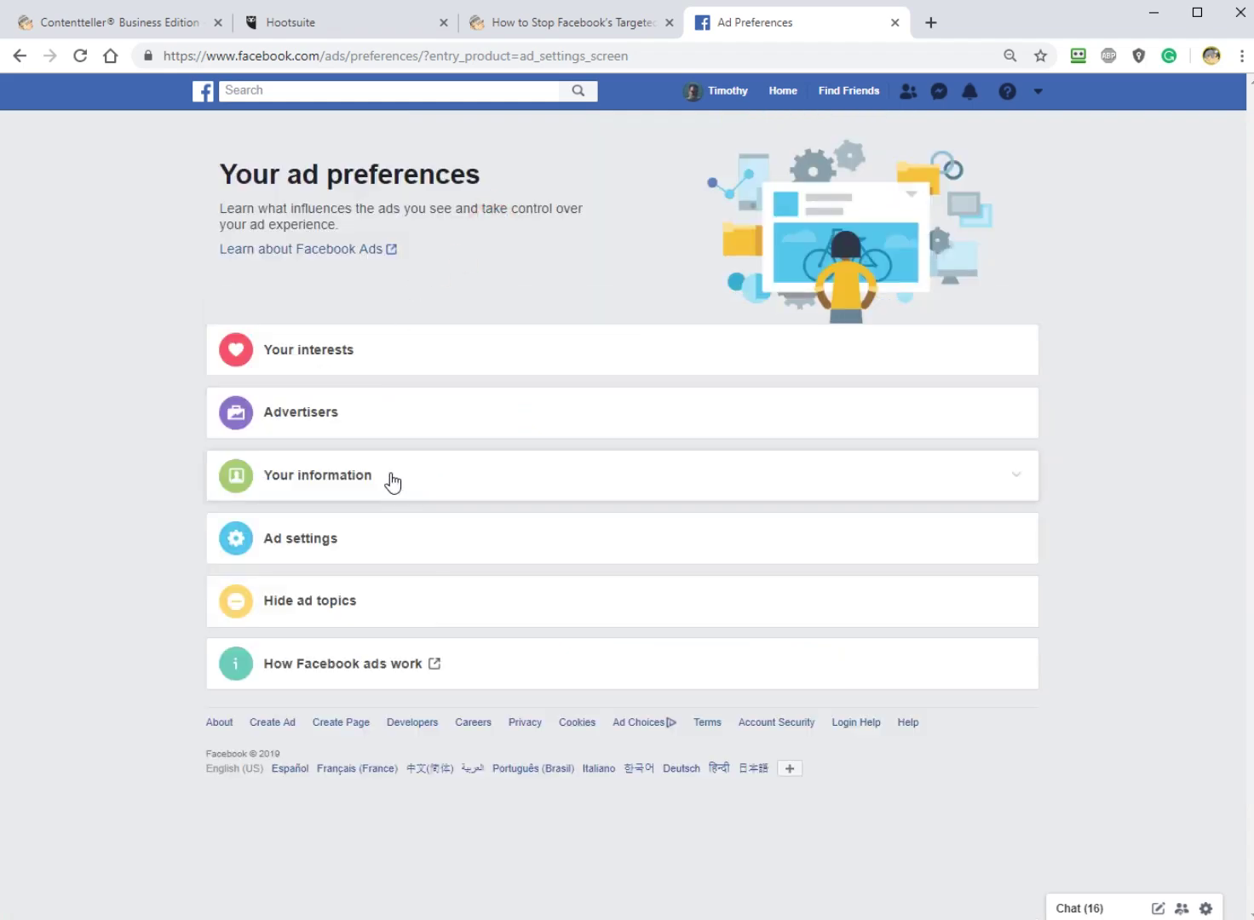
left_click(504, 482)
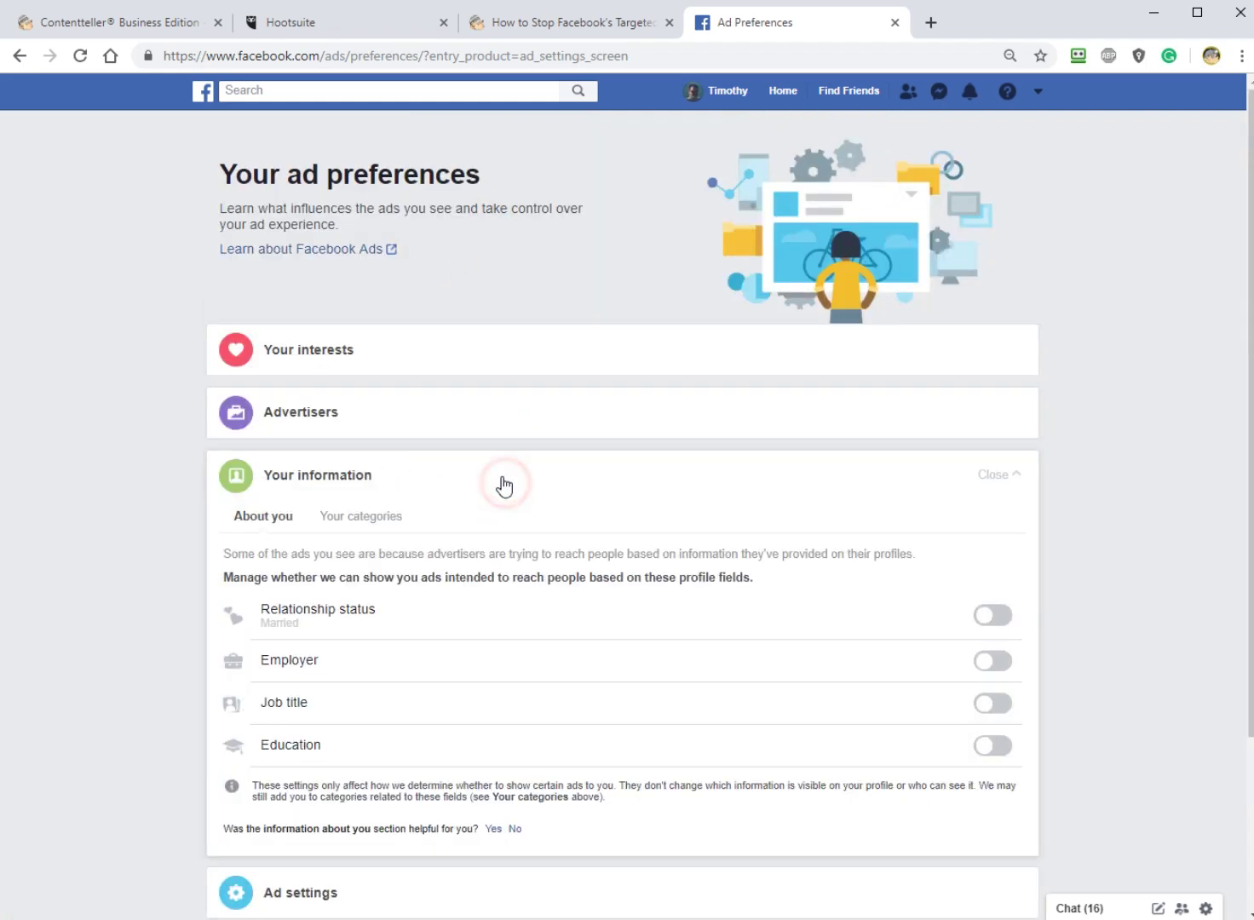
scroll(202, 423, "down", 2)
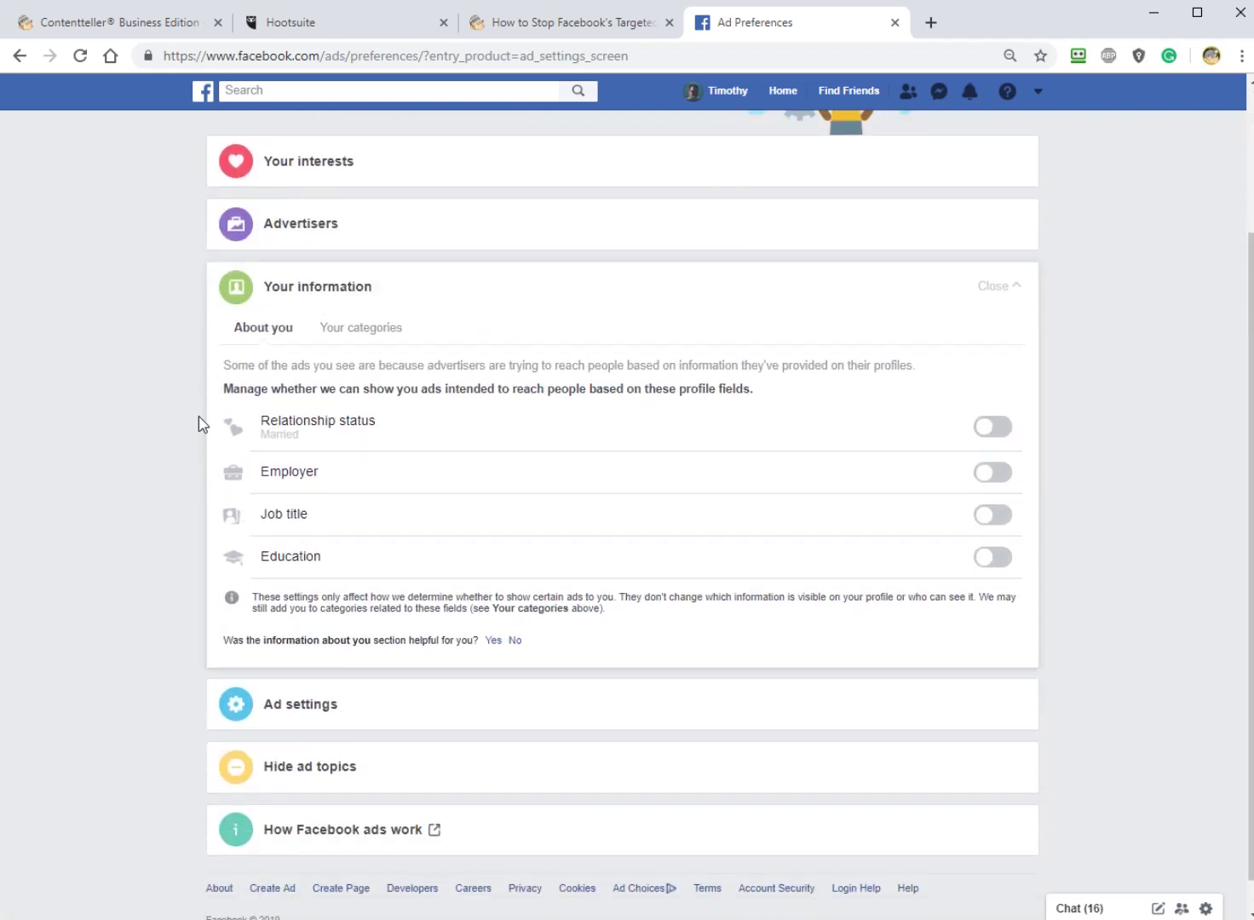
left_click(354, 331)
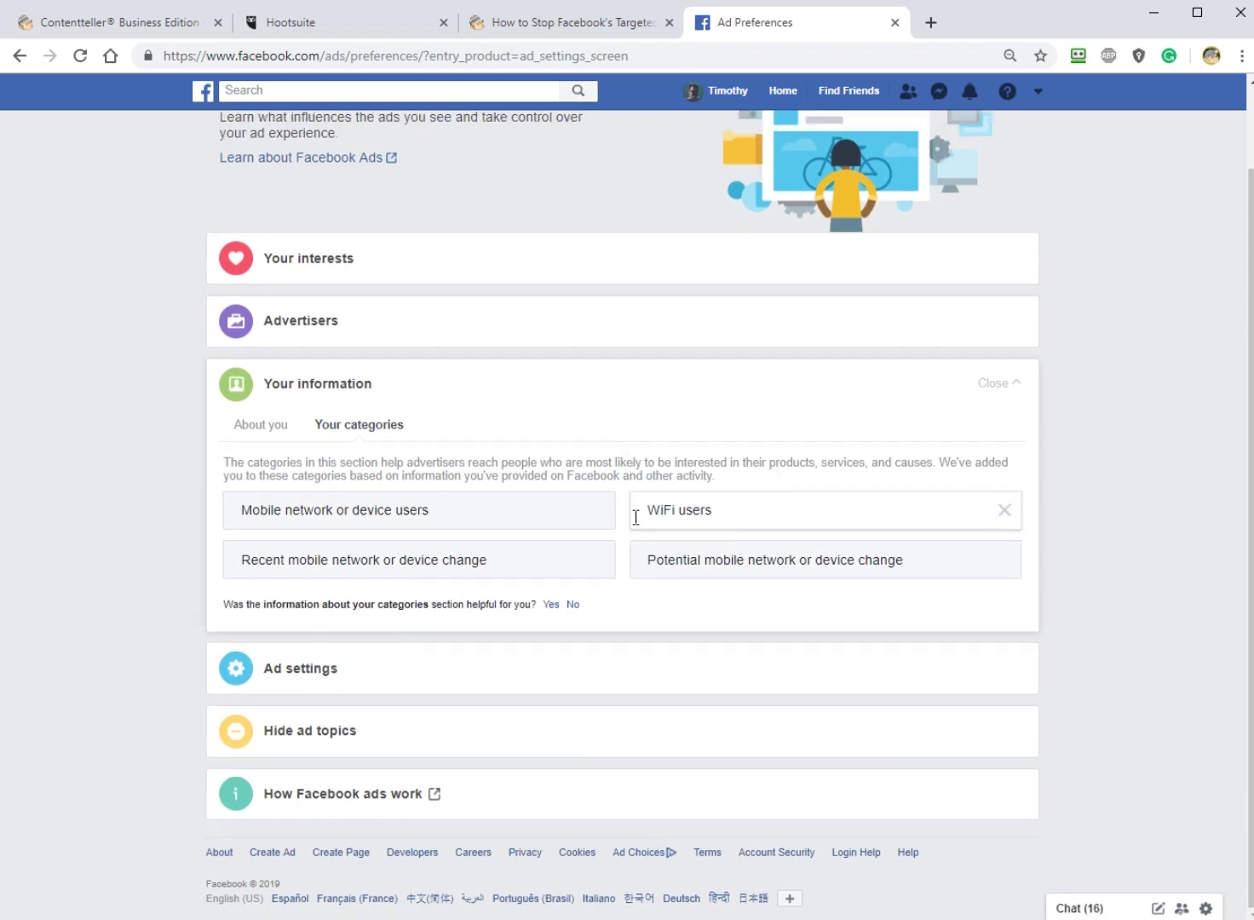
left_click(247, 426)
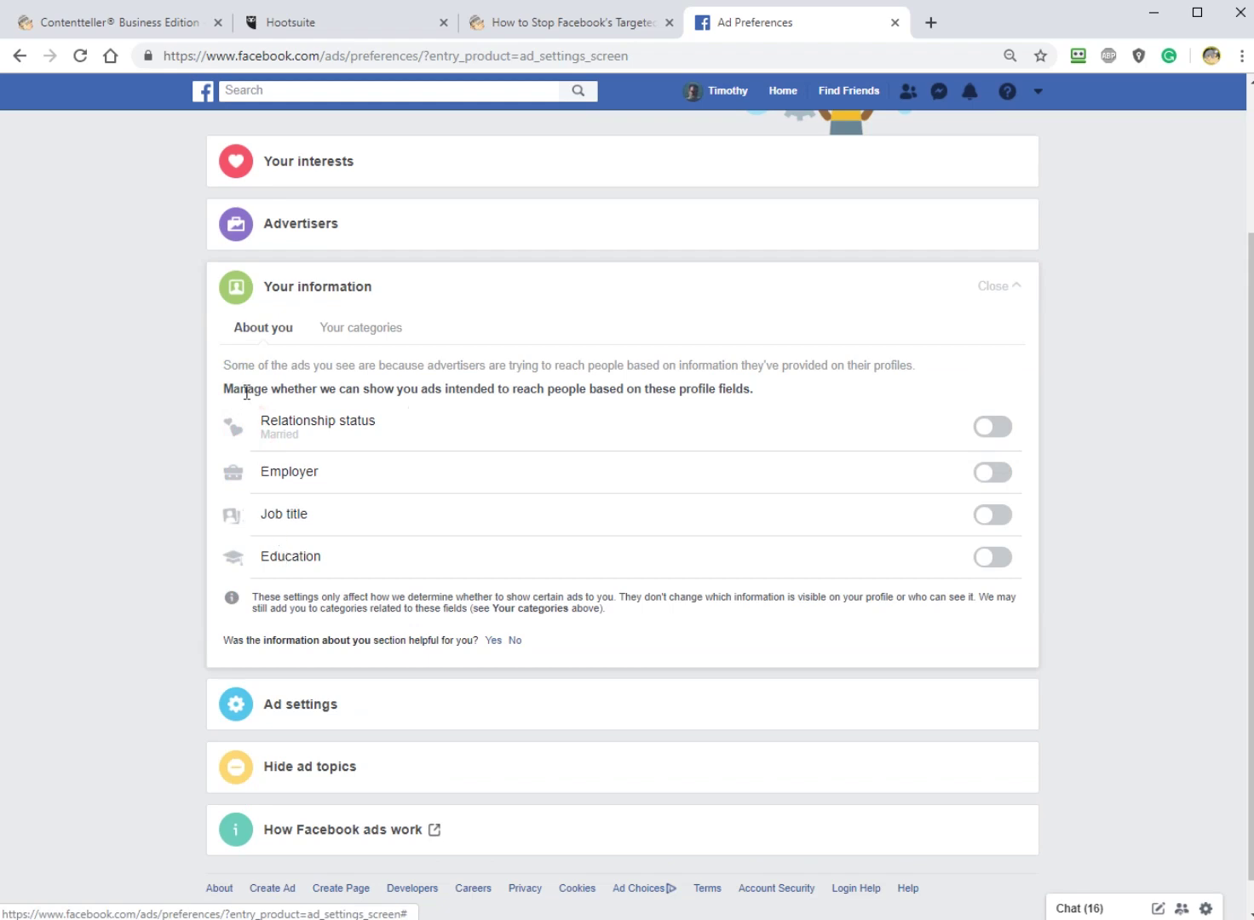
left_click(995, 427)
left_click(995, 427)
scroll(518, 470, "down", 1)
- Confirm that ads based on data from partners stay Not allowed in Ad settings
left_click(568, 258)
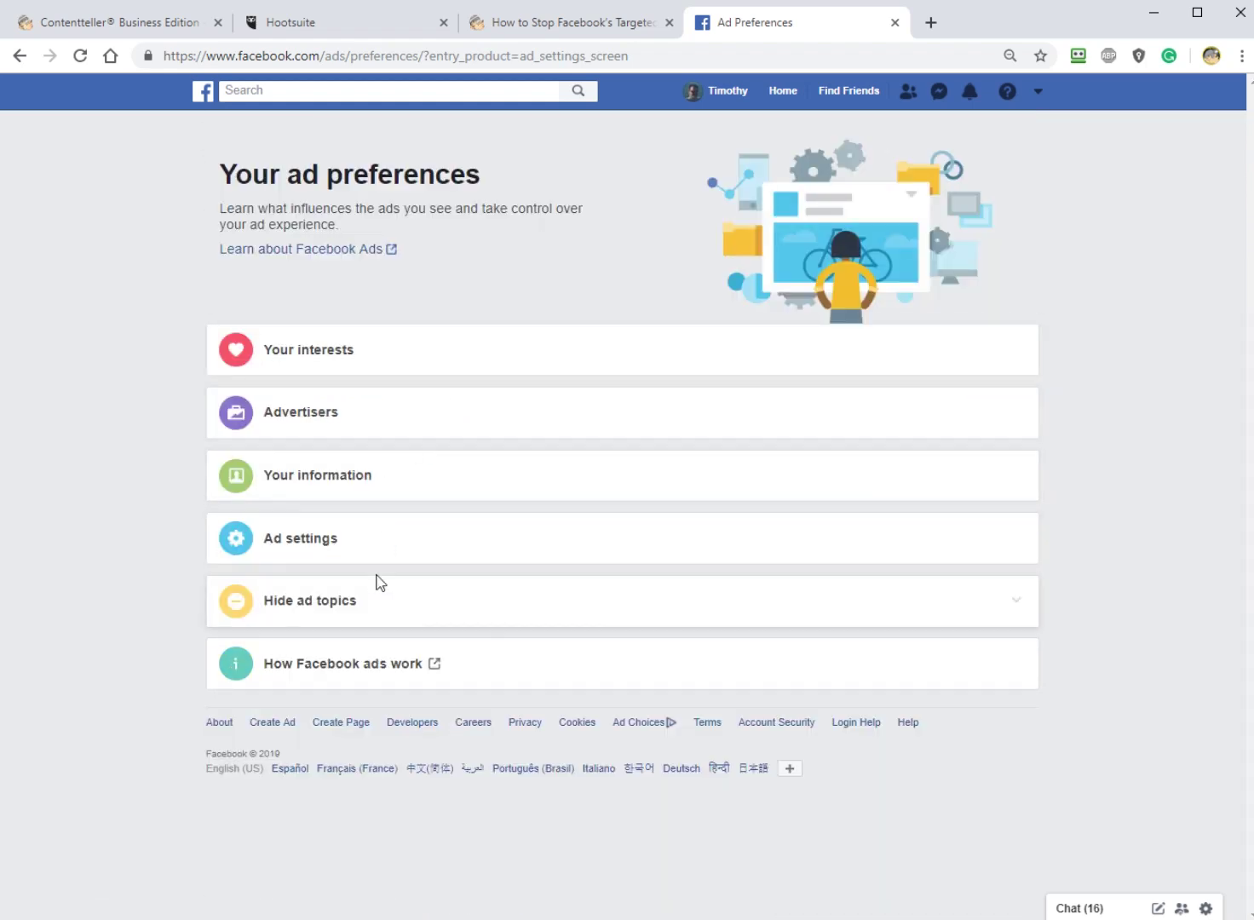
left_click(411, 554)
scroll(414, 439, "down", 2)
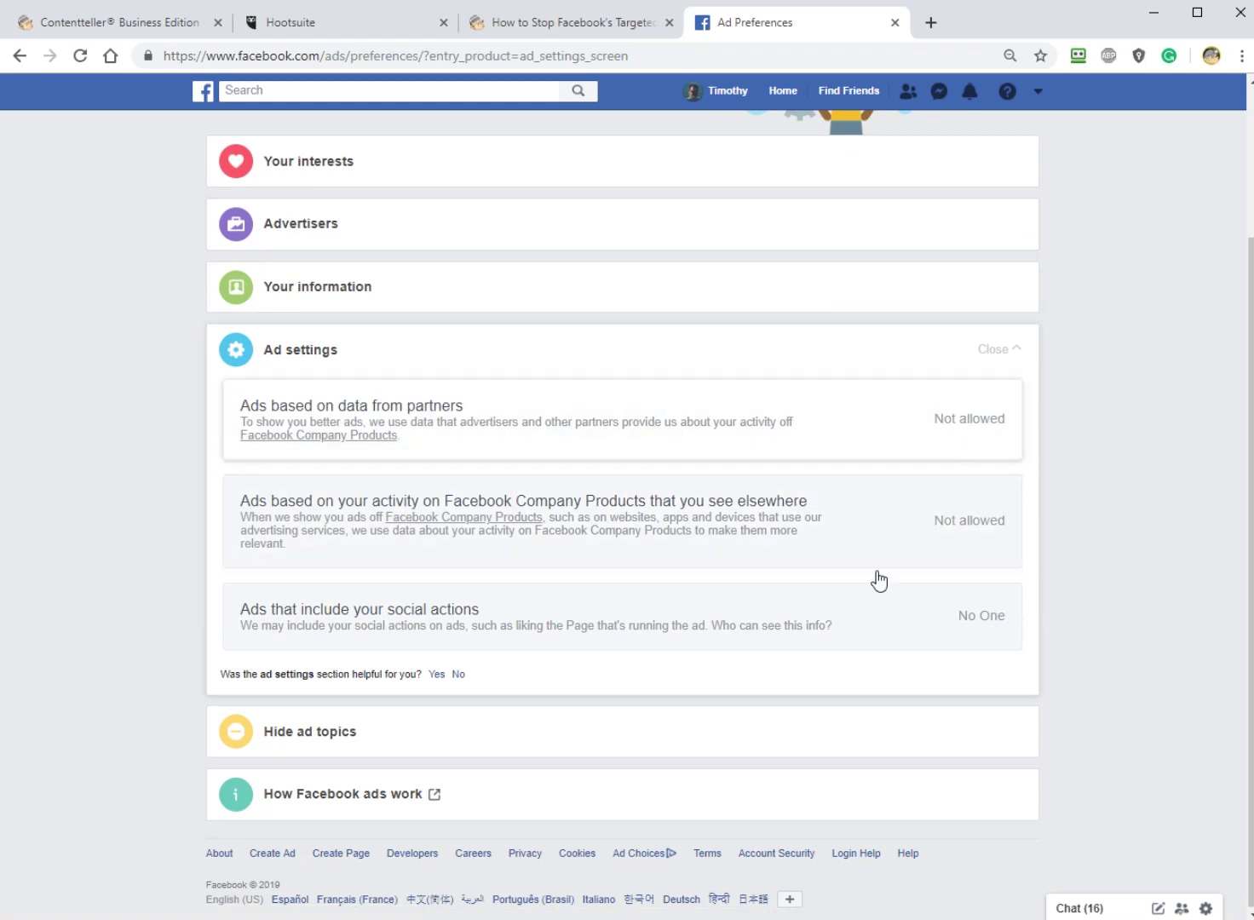
left_click(868, 416)
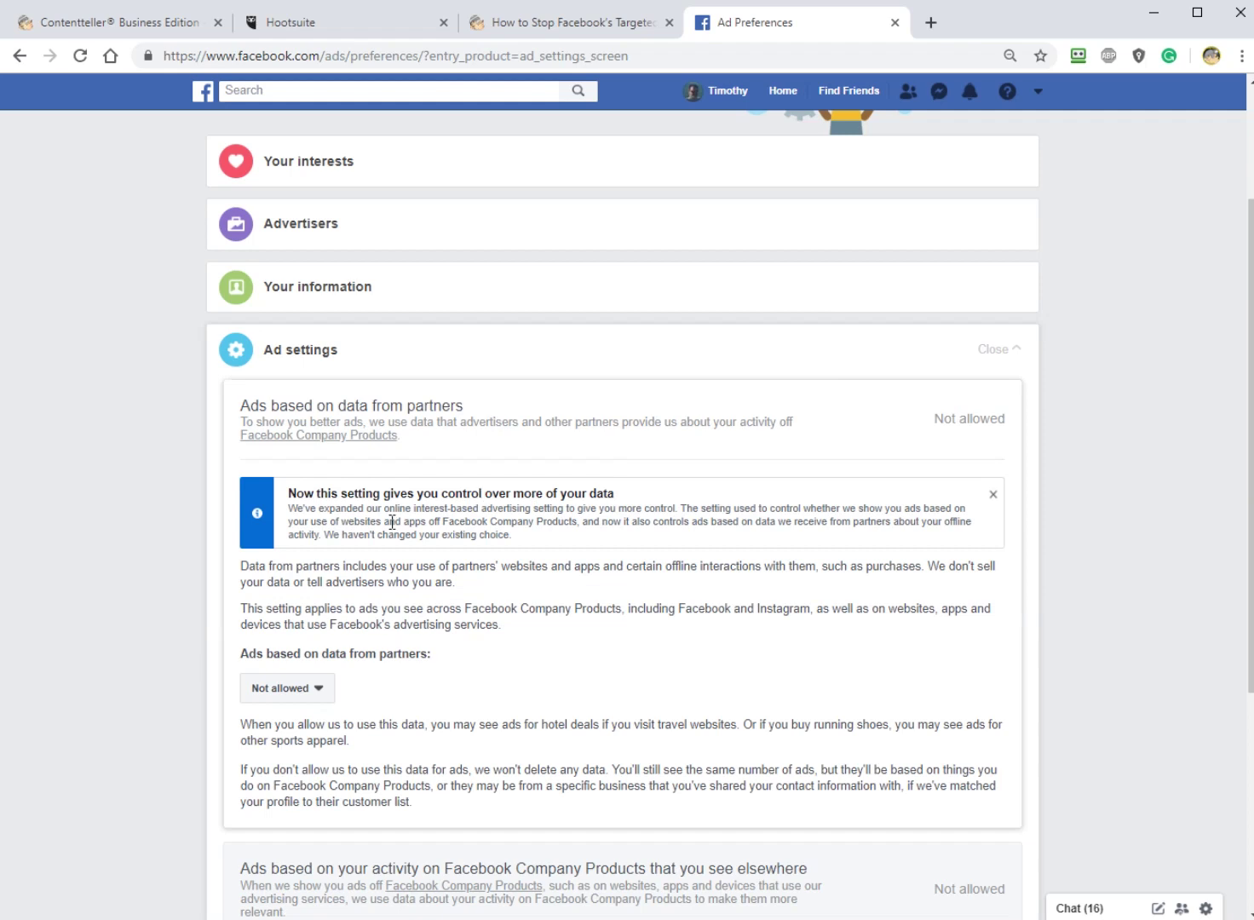
left_click(322, 688)
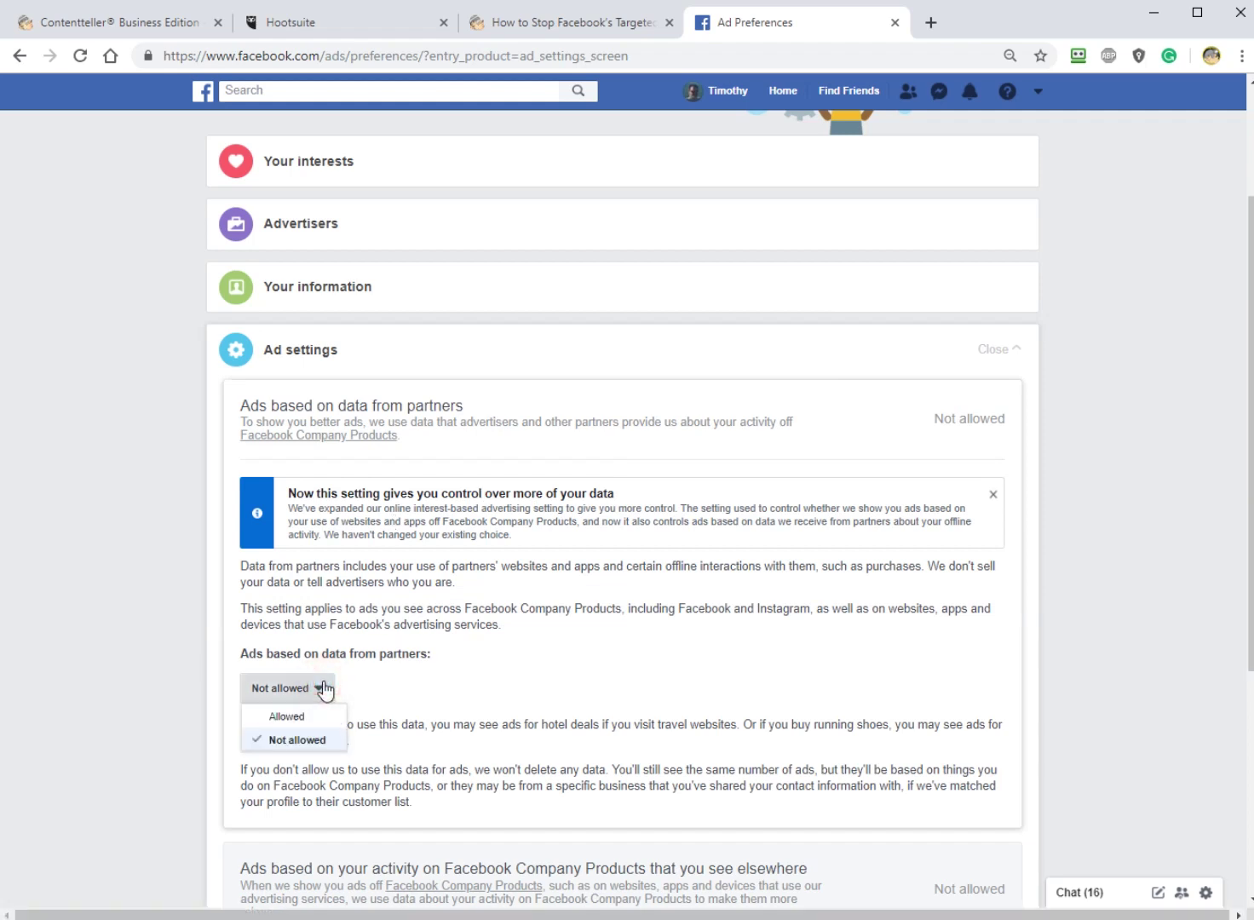
left_click(323, 688)
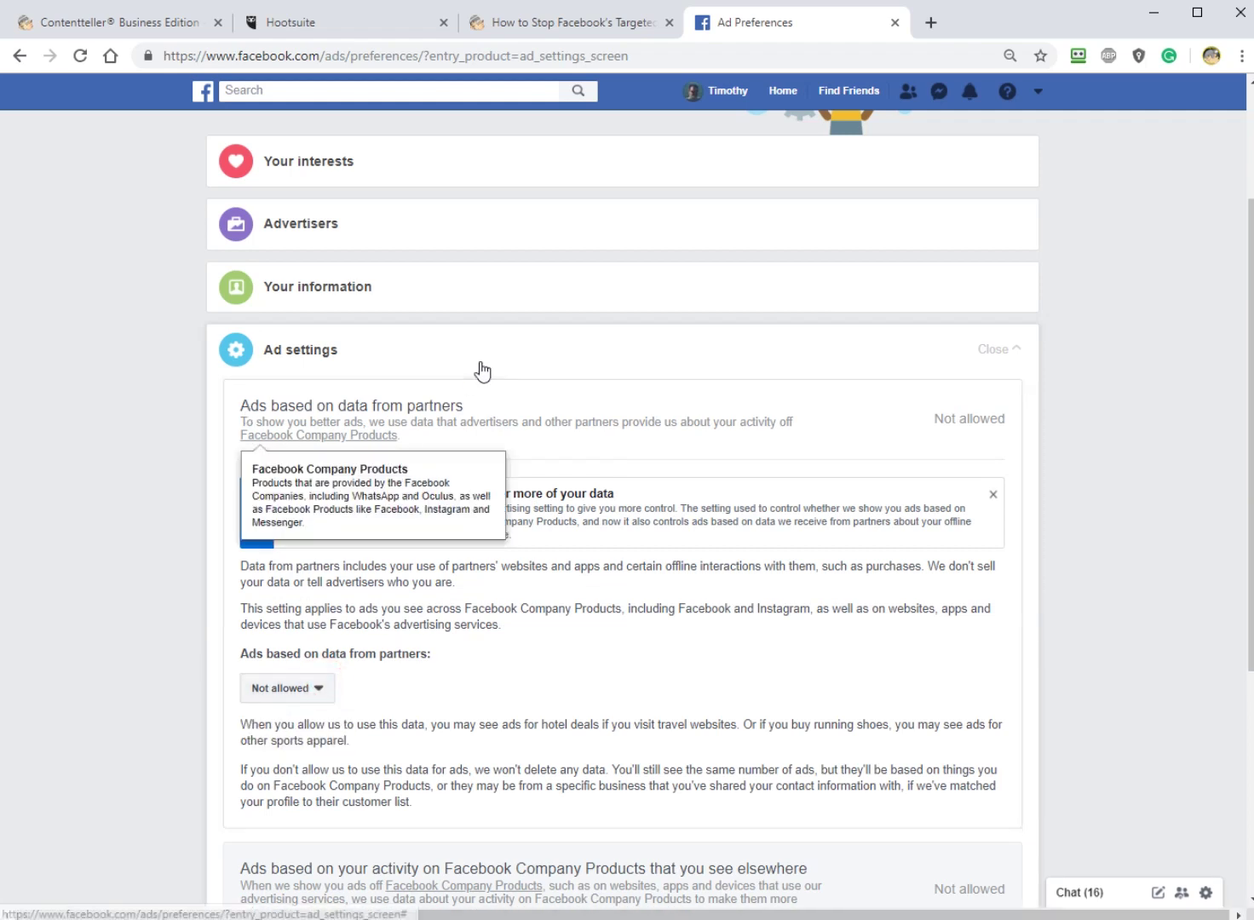
left_click(537, 366)
left_click(419, 541)
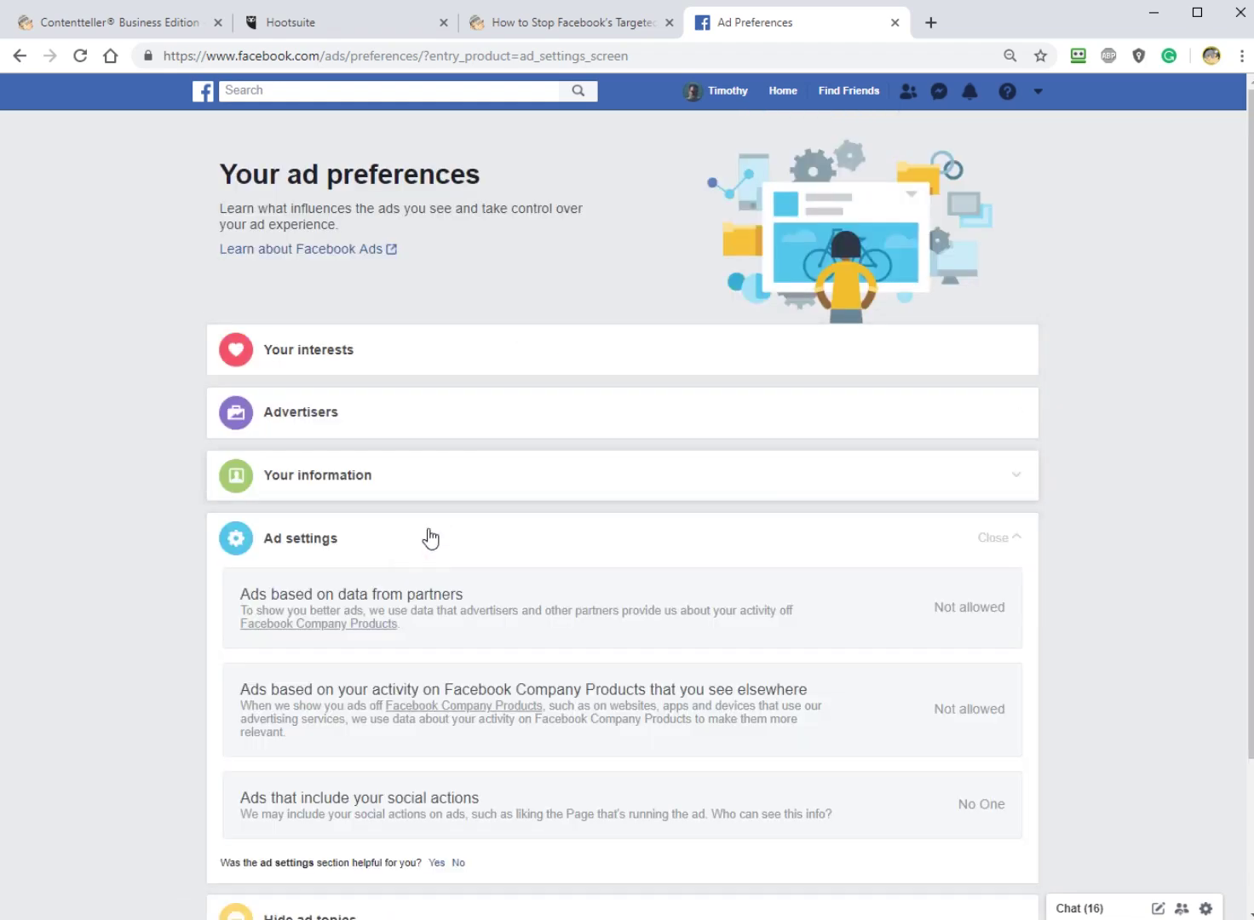
scroll(383, 658, "down", 2)
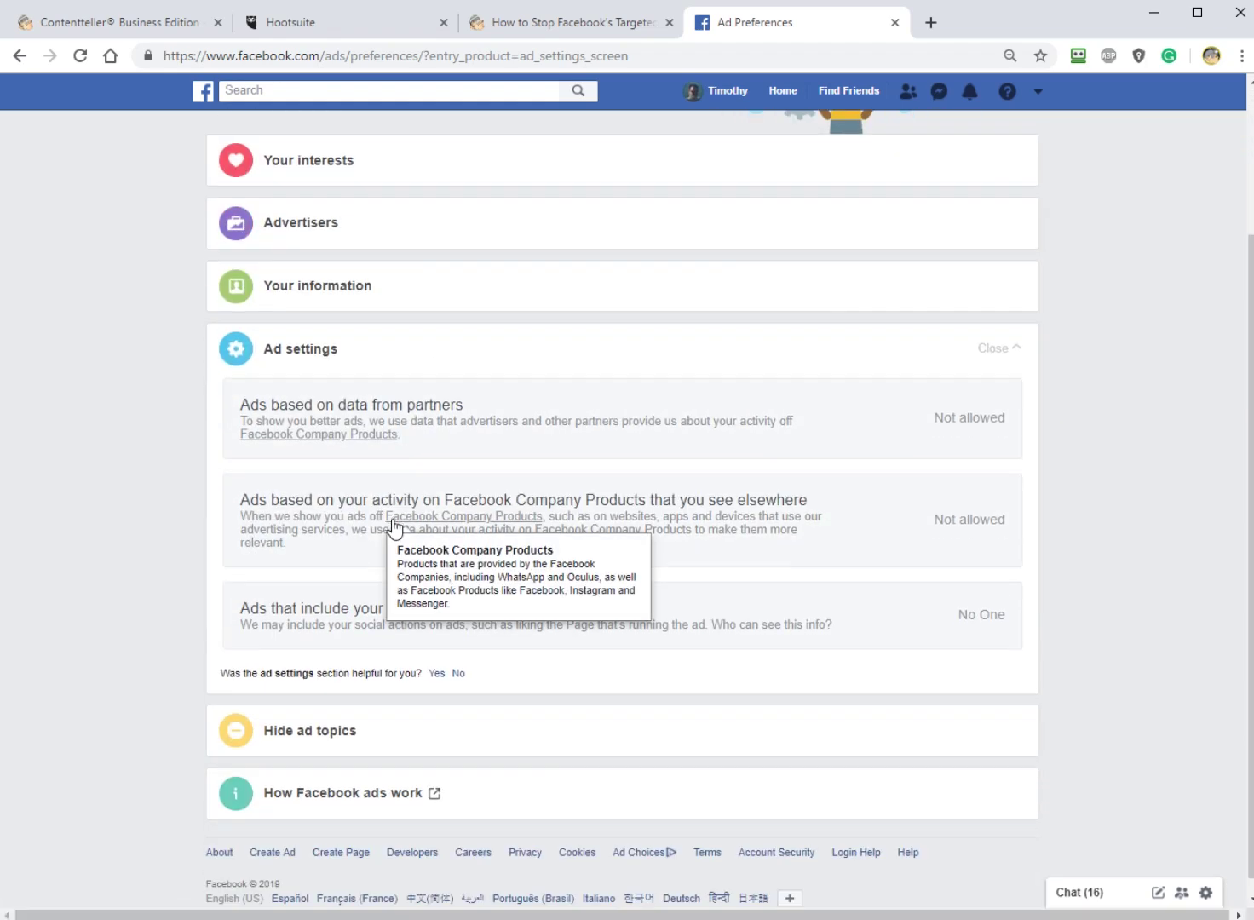
- Expand Hide ad topics to review the Alcohol, Parenting and Pets options
left_click(378, 742)
scroll(429, 596, "down", 3)
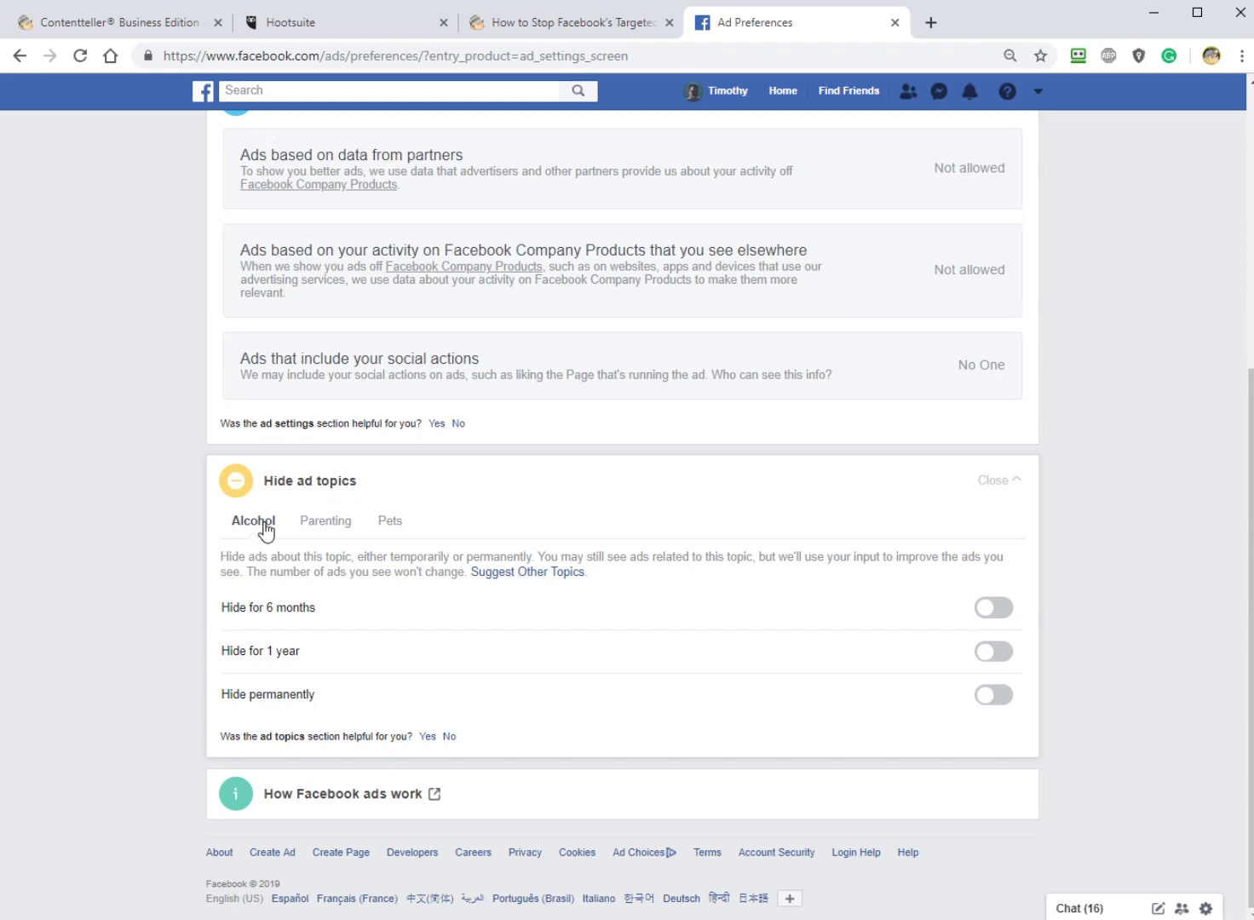
- Collapse Ad settings and Hide ad topics, review the additional interest categories, then collapse Your interests
scroll(496, 507, "up", 4)
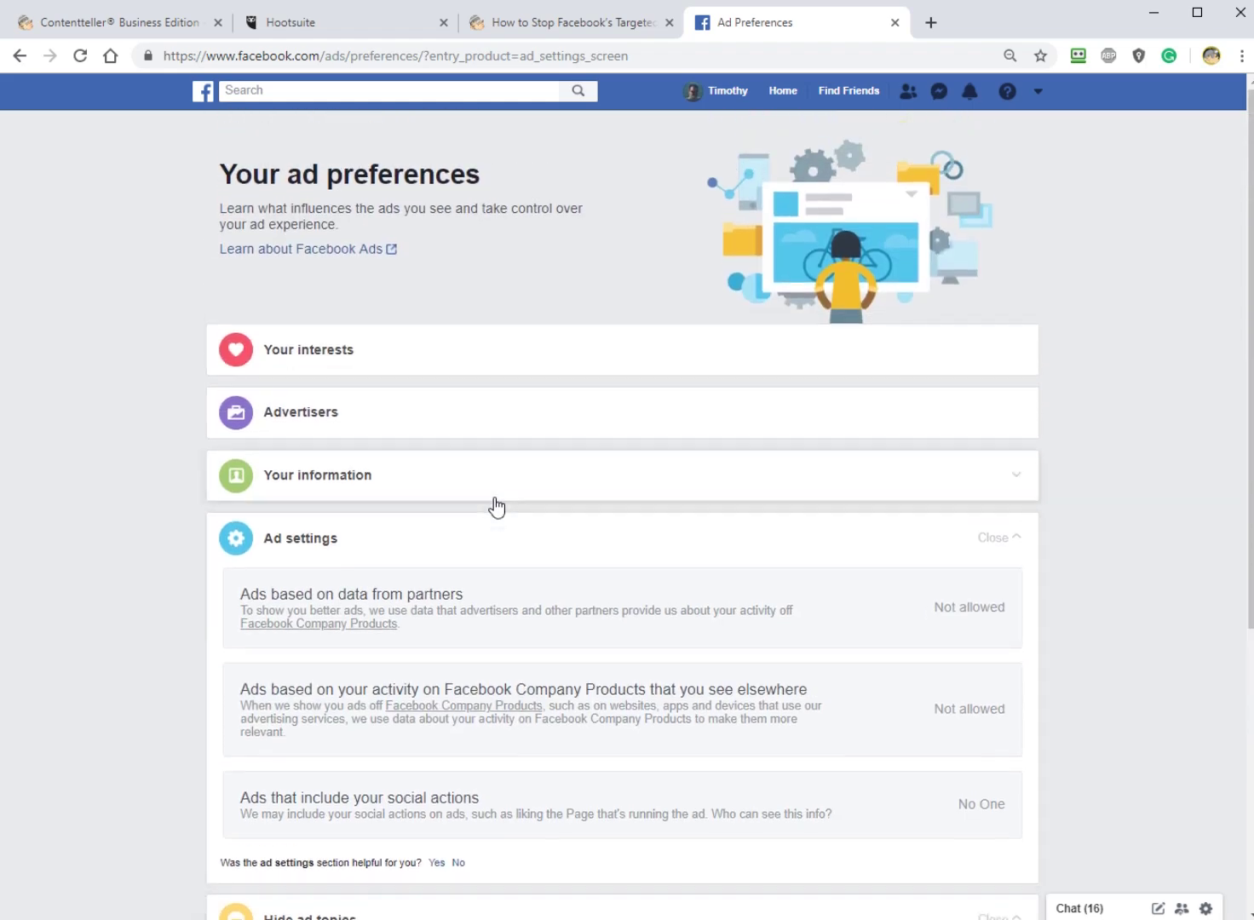
scroll(464, 524, "down", 1)
left_click(496, 444)
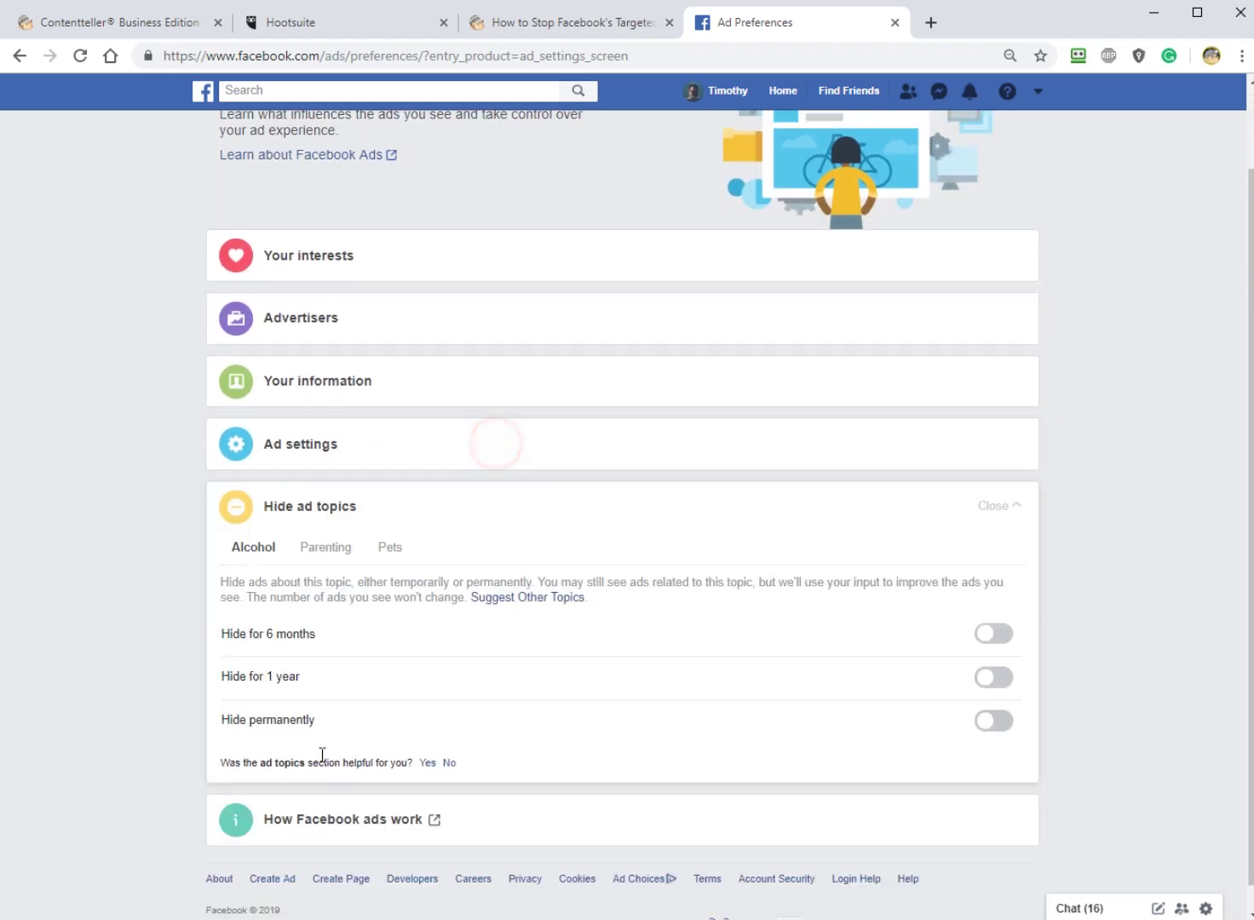
left_click(487, 509)
left_click(511, 361)
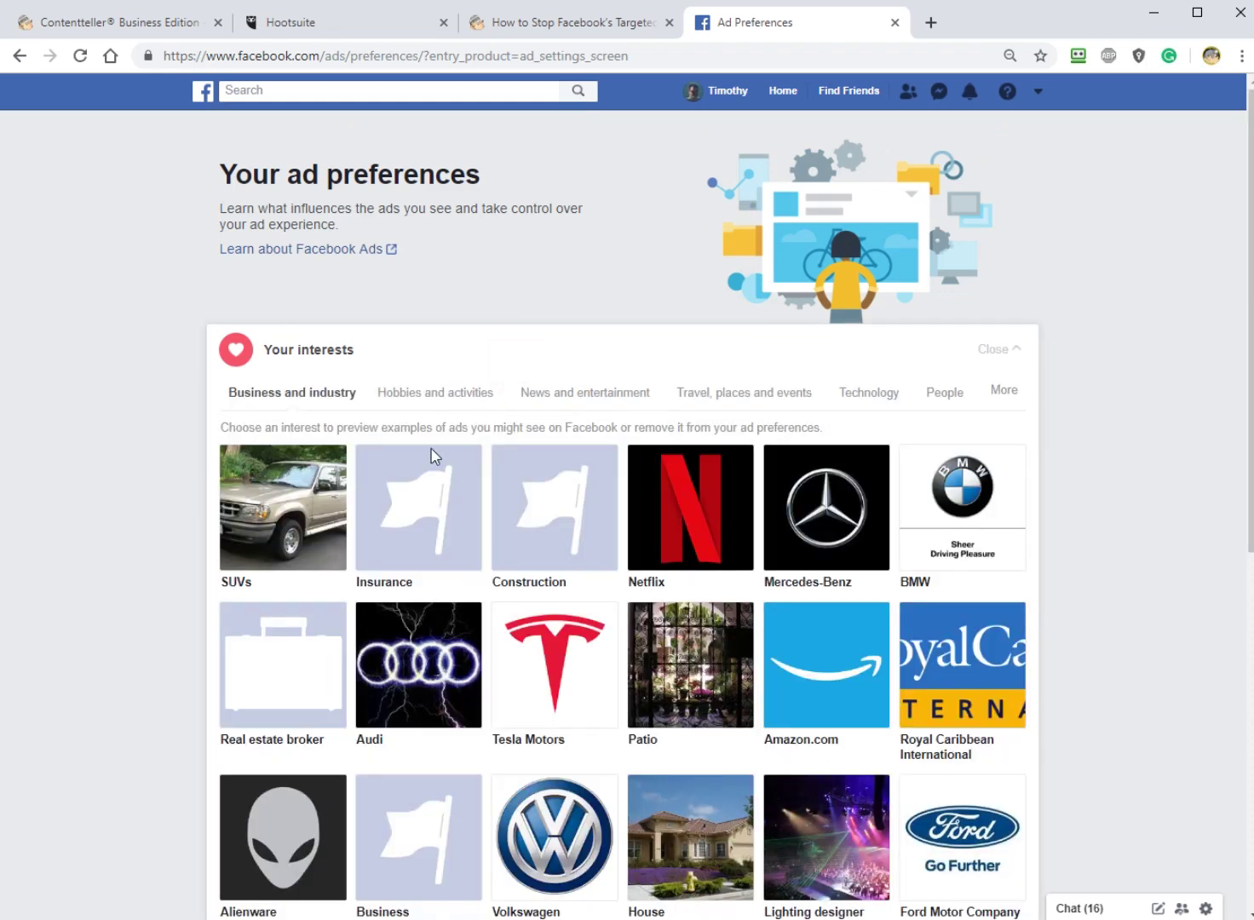
scroll(685, 663, "down", 4)
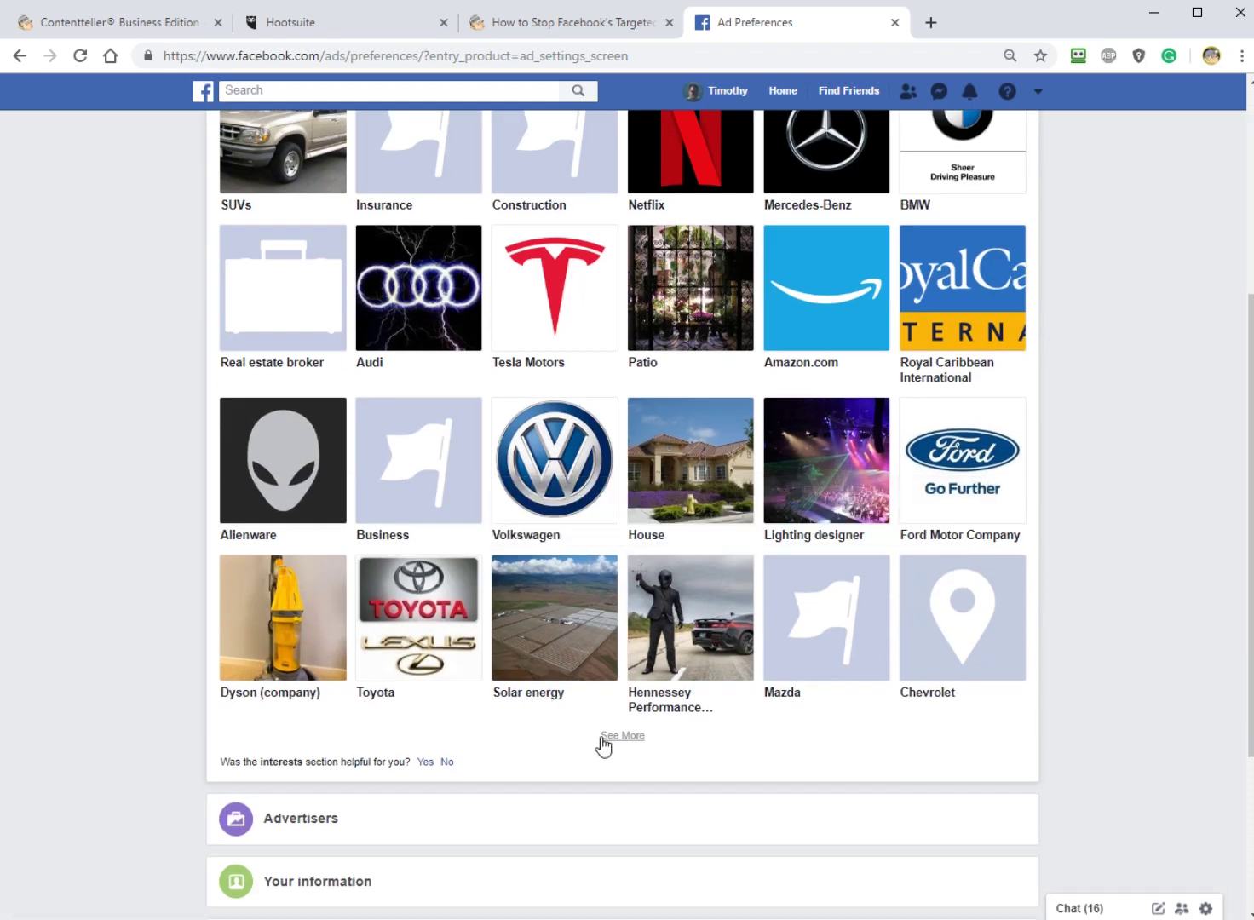
scroll(601, 744, "up", 3)
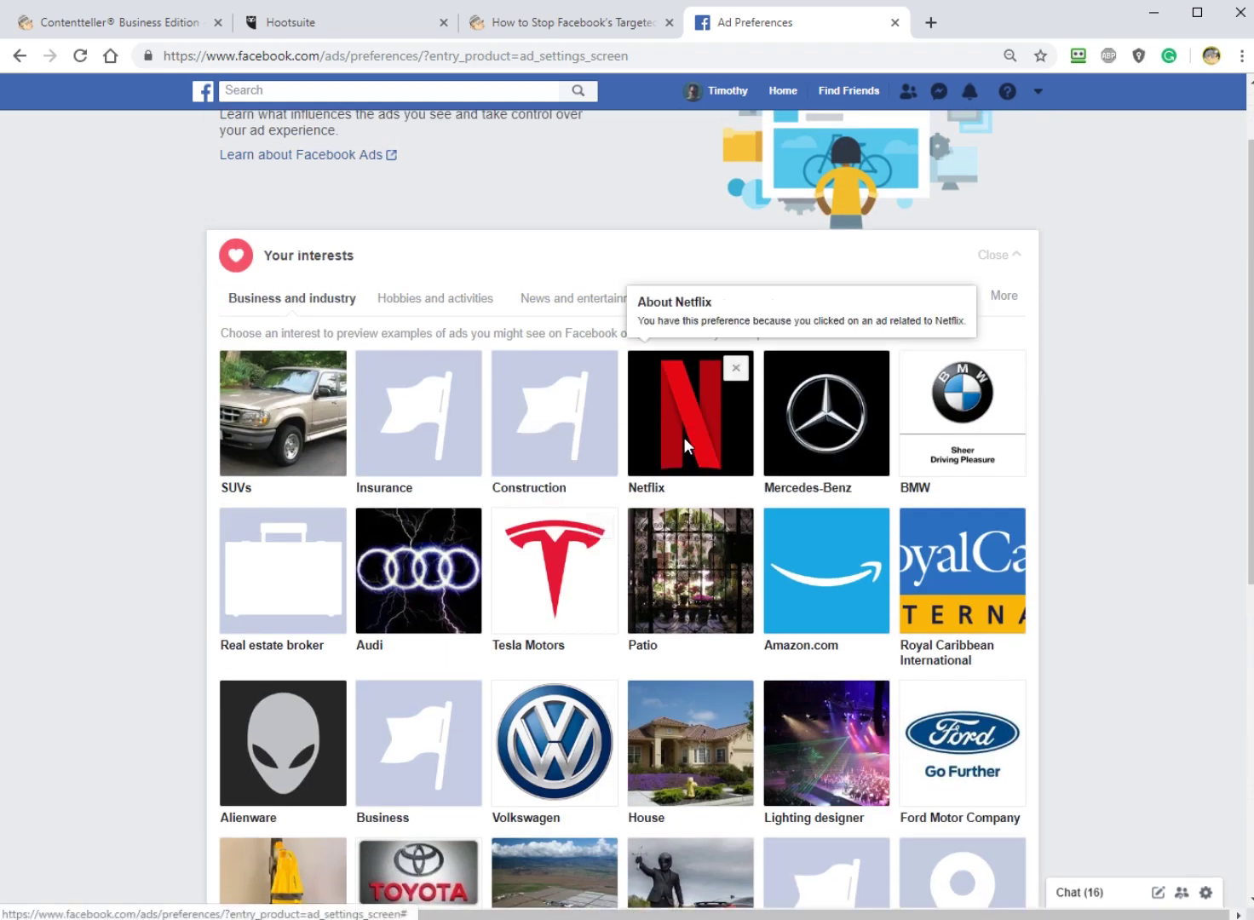
left_click(1003, 297)
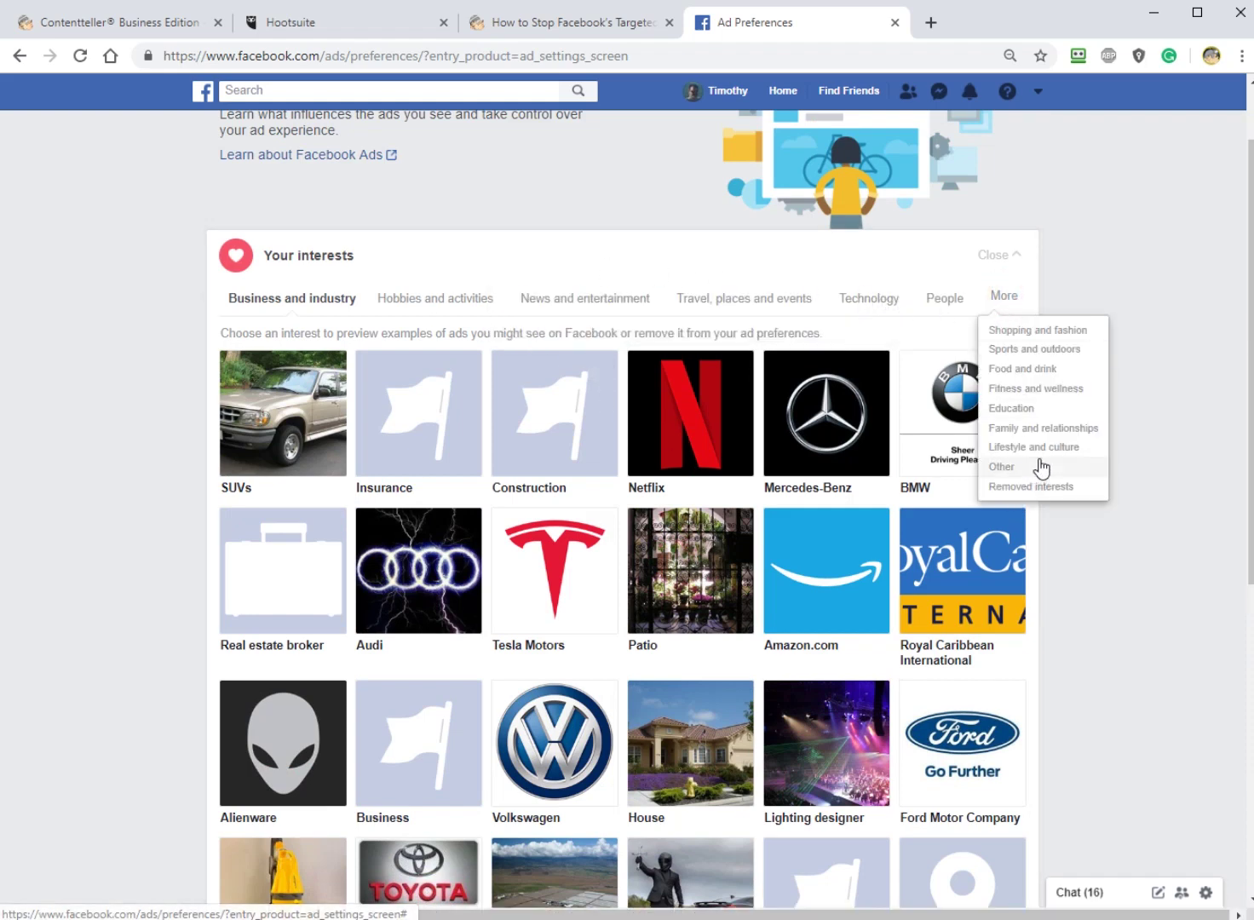
left_click(549, 249)
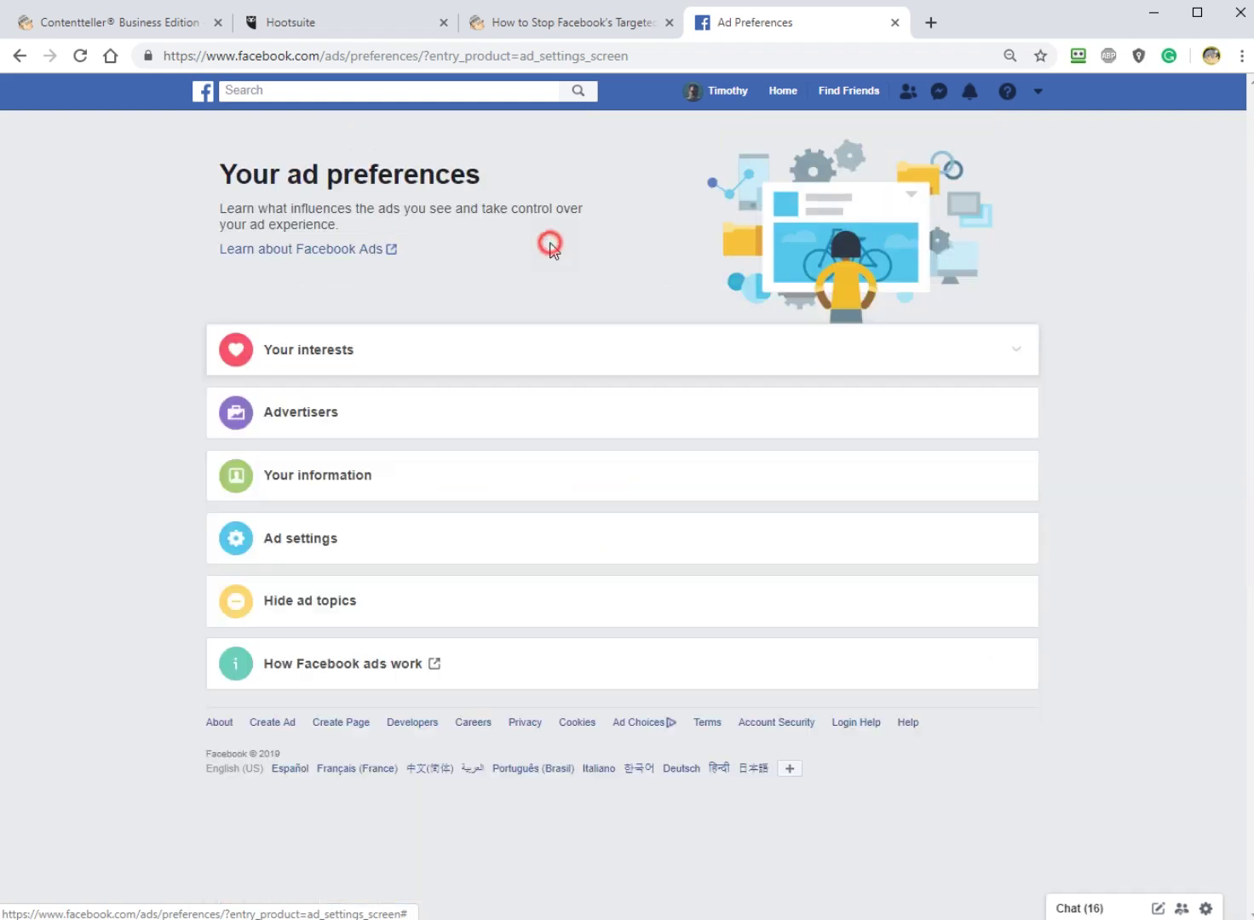